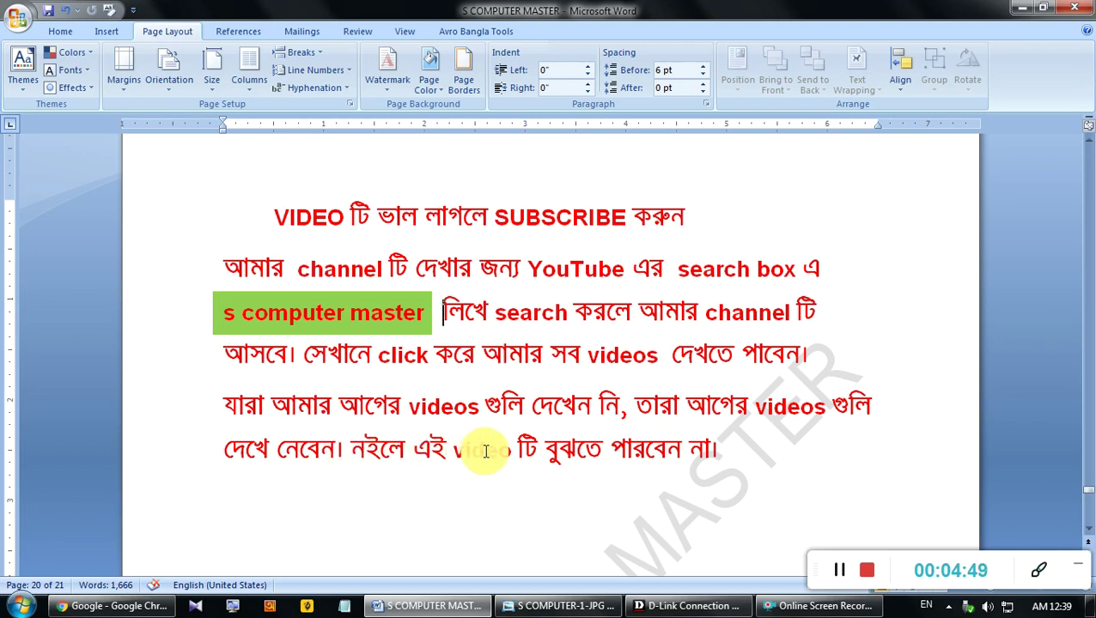
click(842, 574)
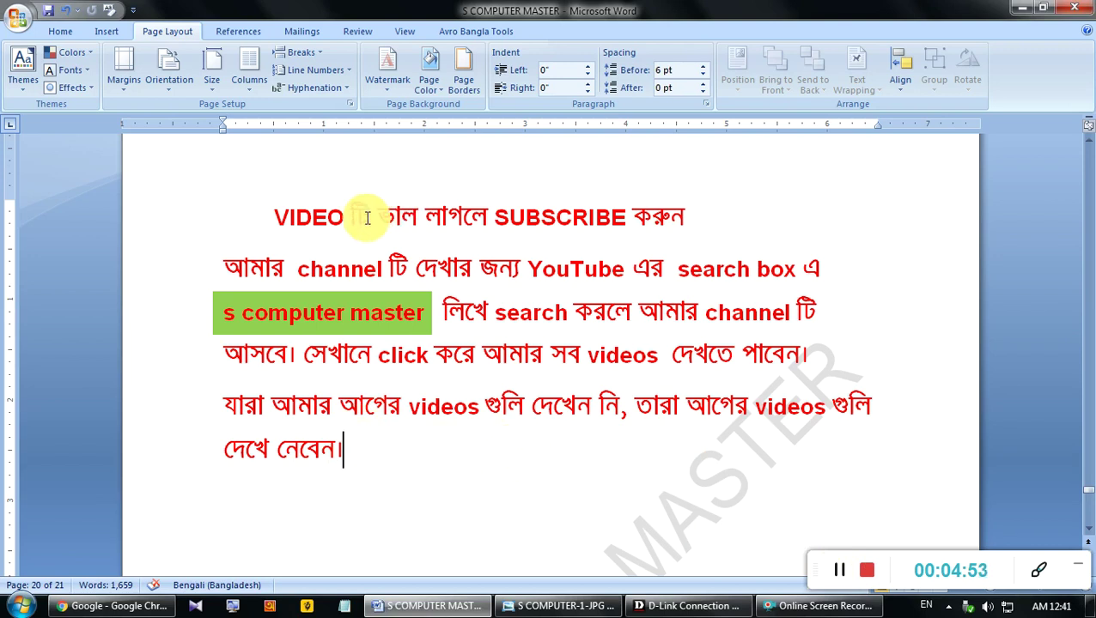
drag(696, 221, 300, 186)
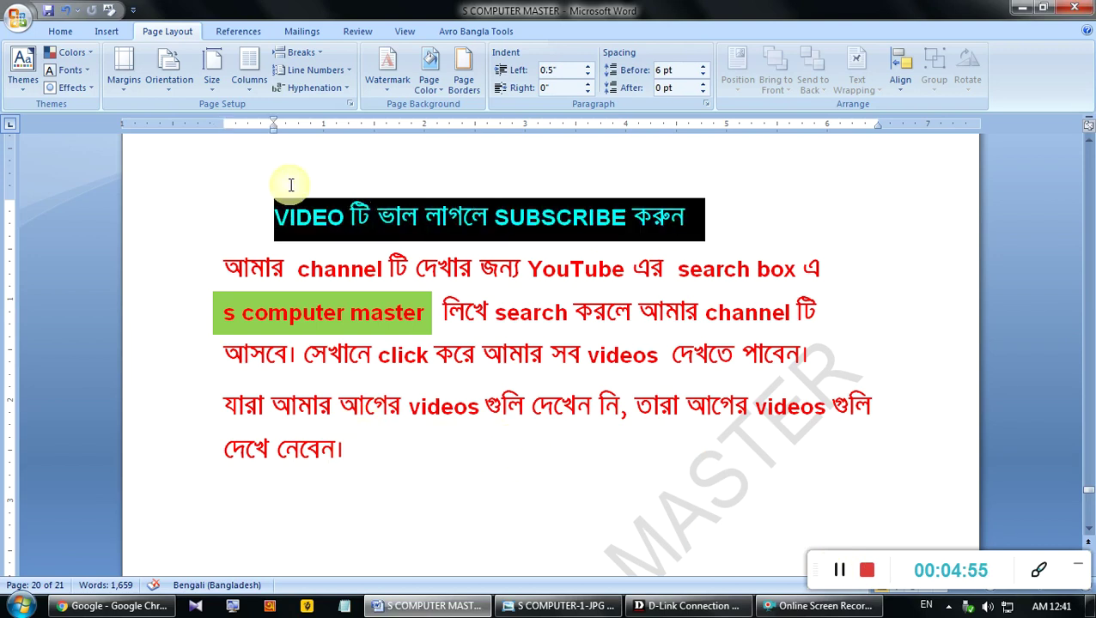
click(656, 397)
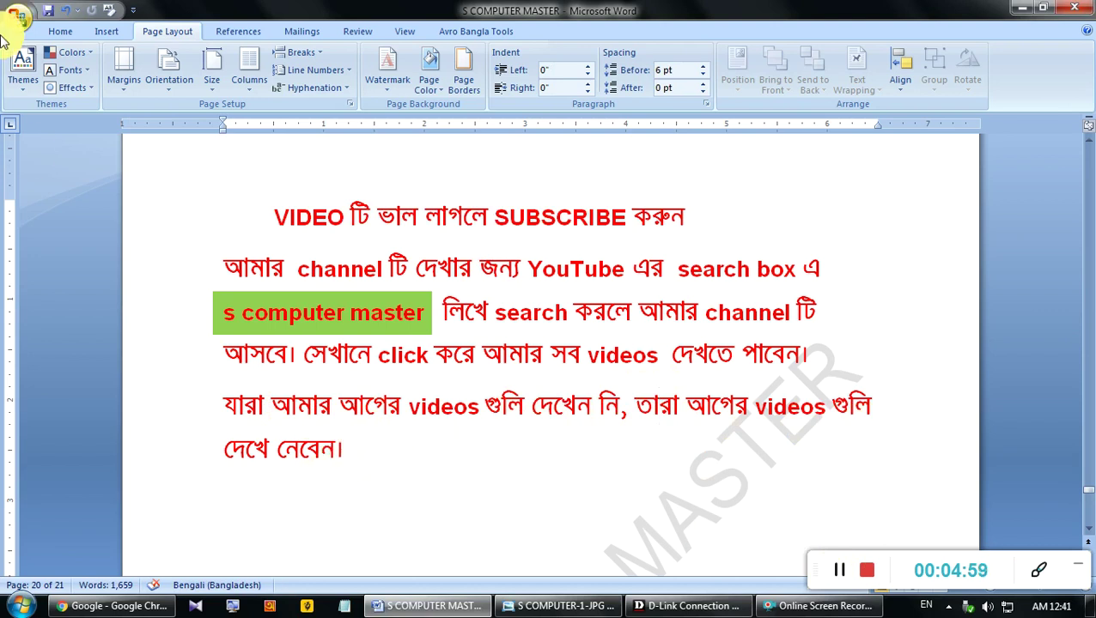
Step: Minimize the document, open Computer from the desktop and select the KINGSTONE (K:) removable drive
click(1025, 12)
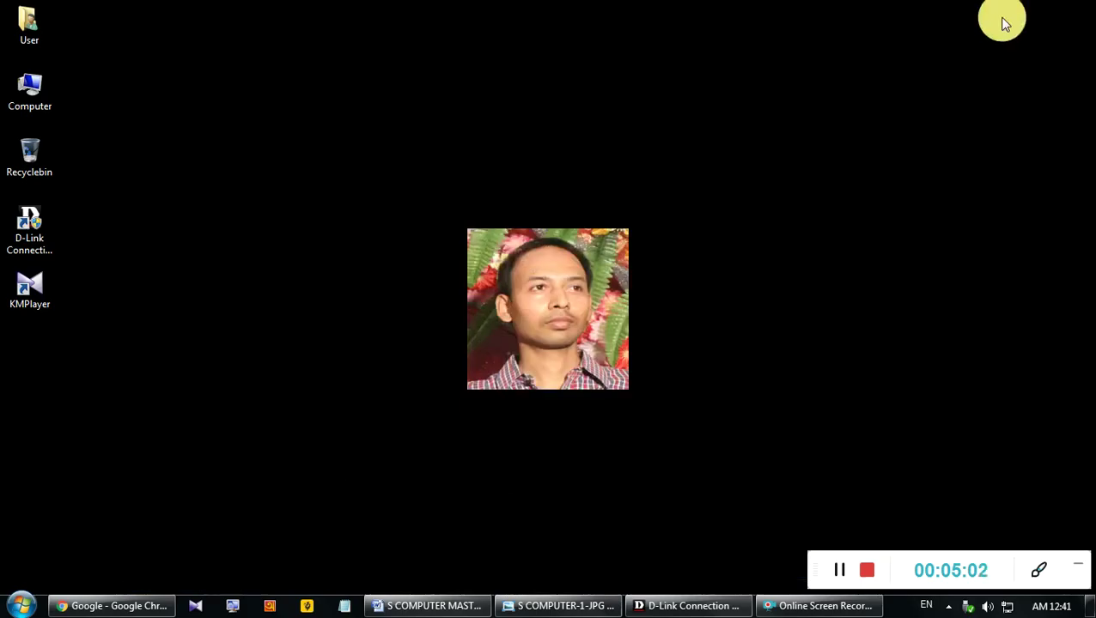
right_click(32, 102)
click(70, 110)
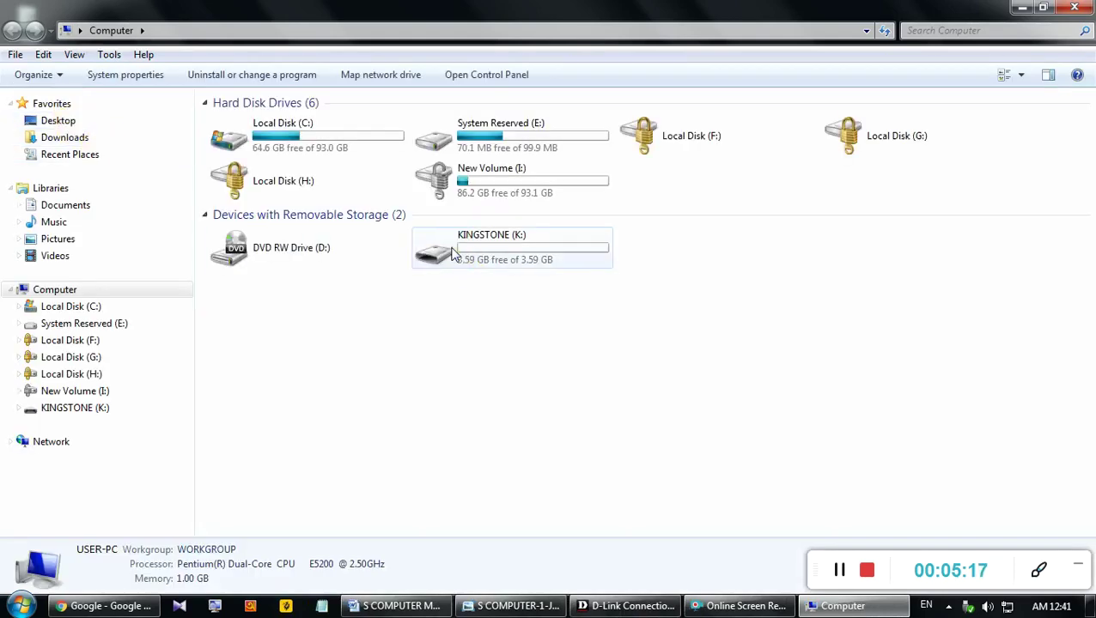
click(452, 254)
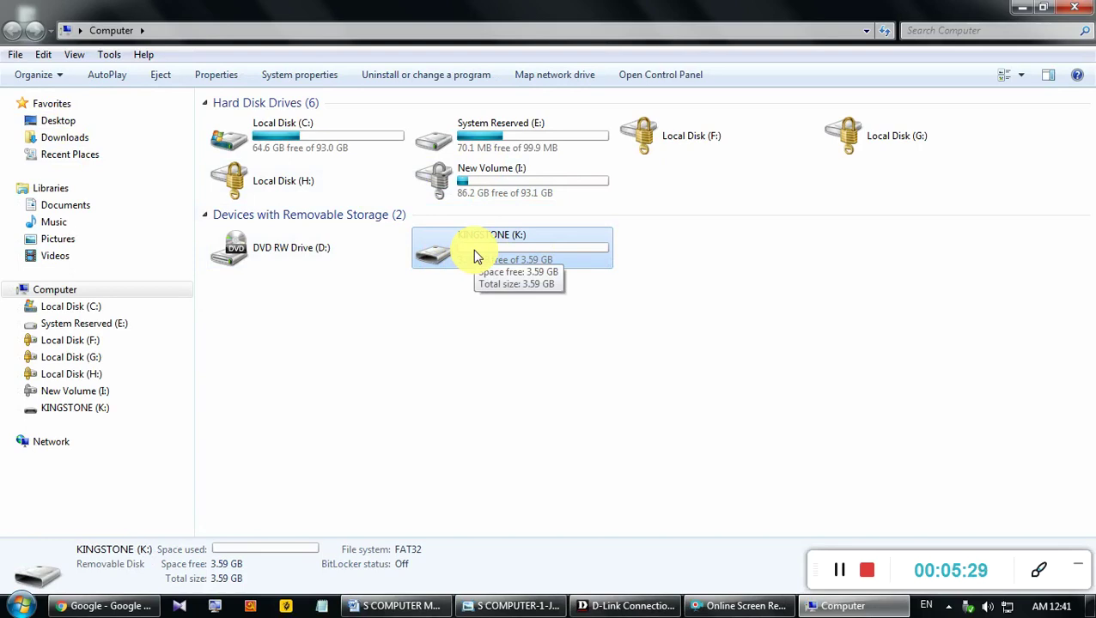
Step: Open the properties of the KINGSTONE (K:) drive and check whether it can be used for ReadyBoost
click(831, 579)
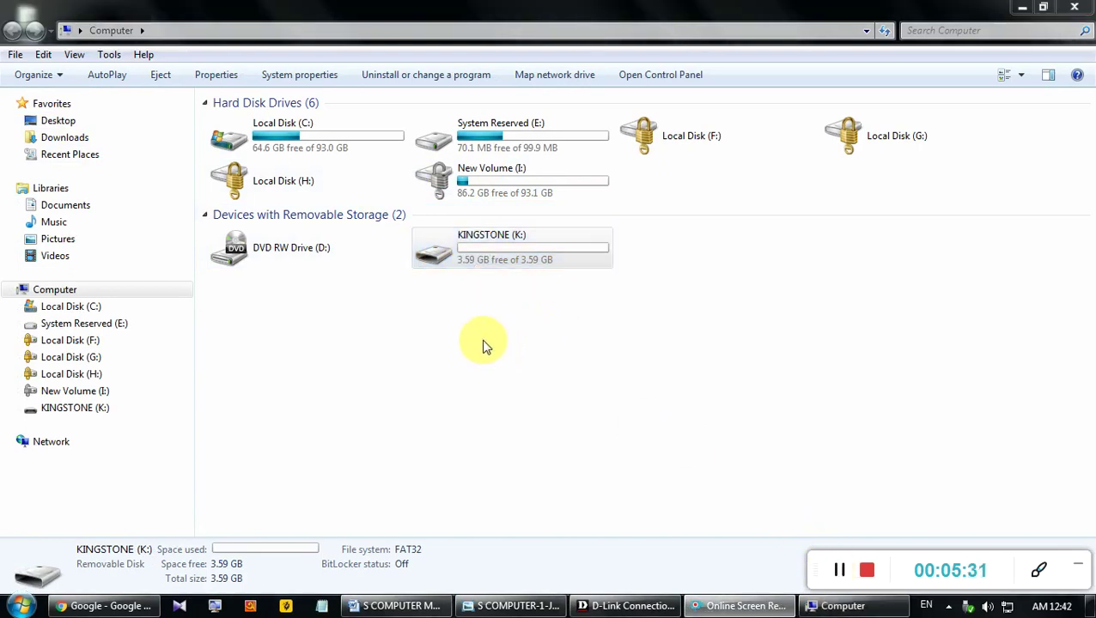
click(473, 259)
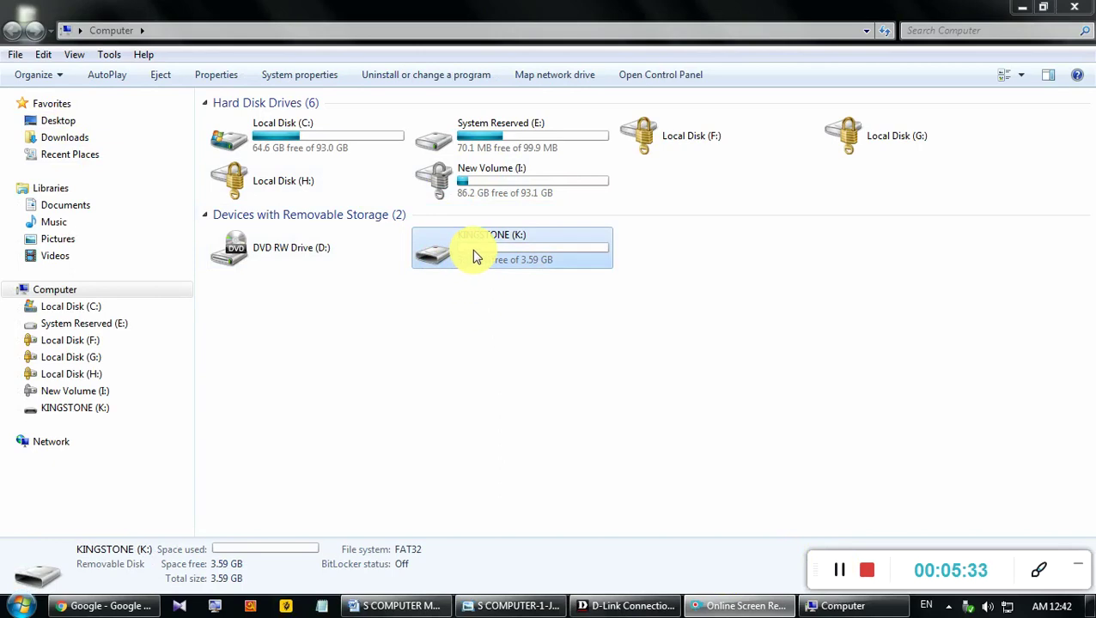
double_click(472, 249)
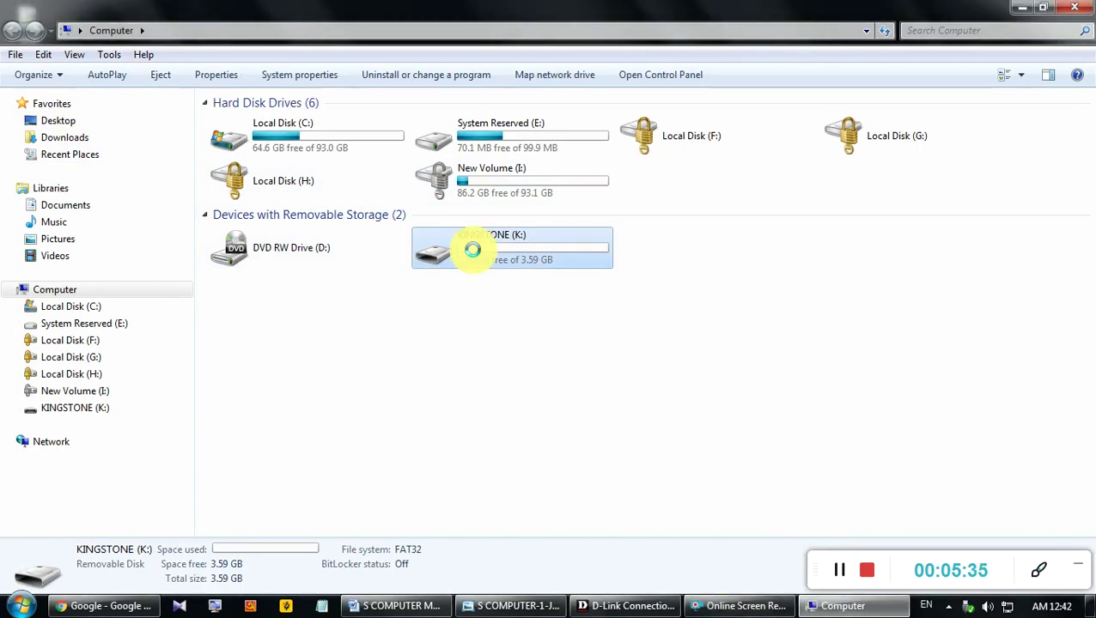
right_click(473, 249)
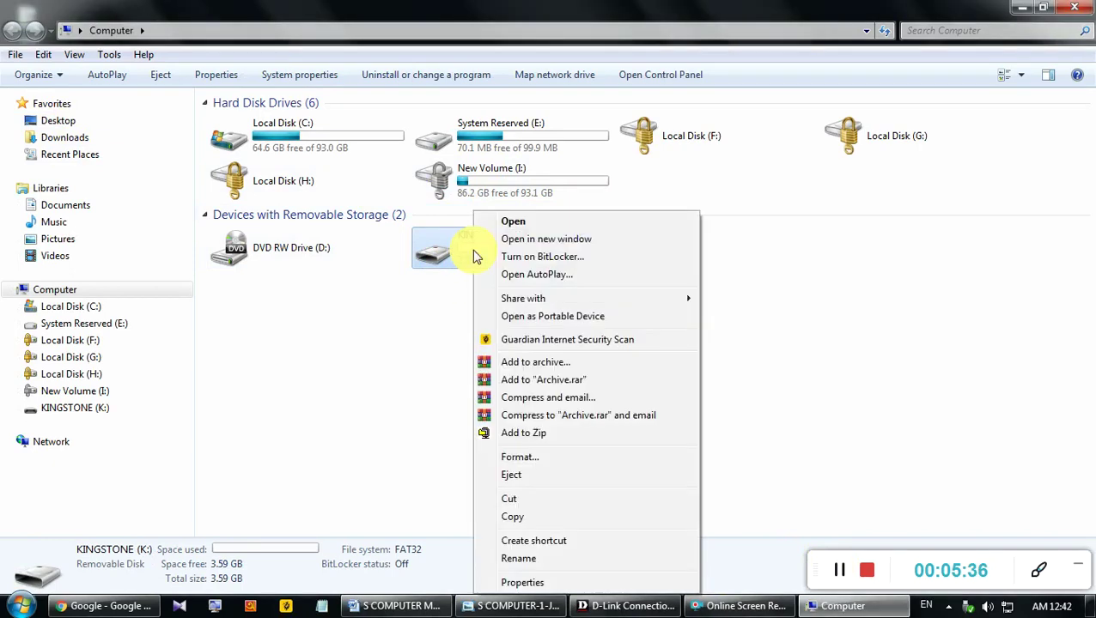
click(530, 584)
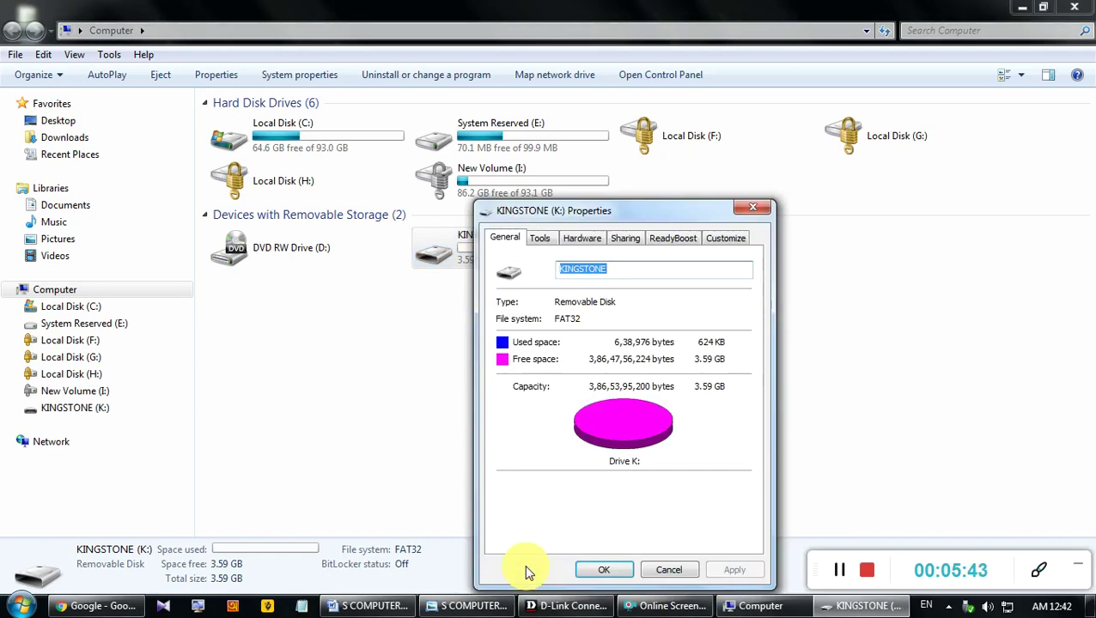
drag(592, 218, 466, 157)
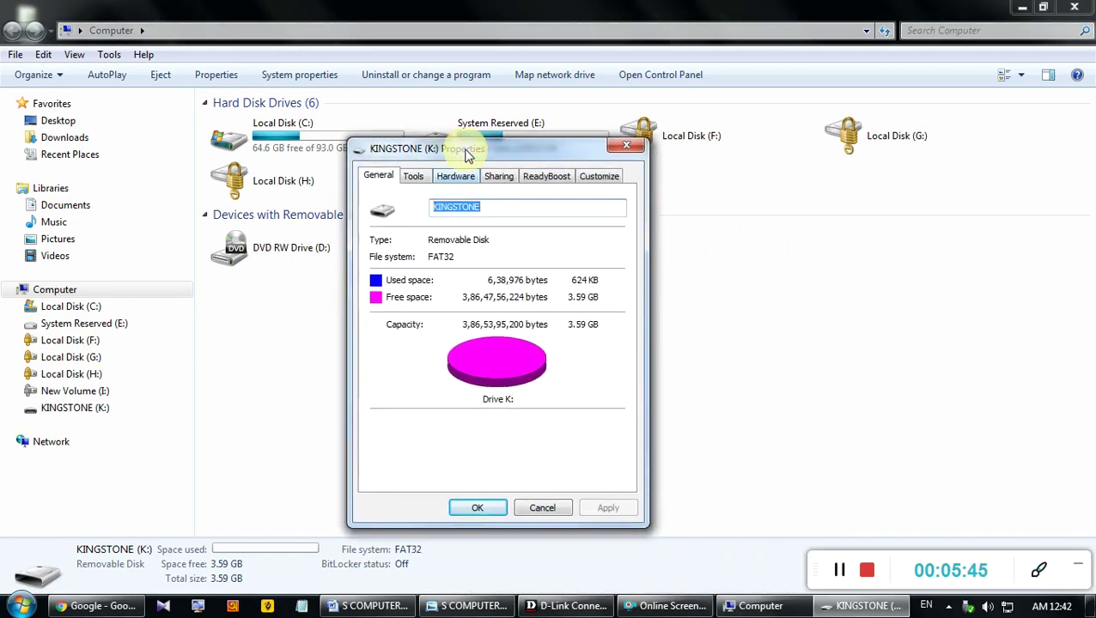
click(547, 178)
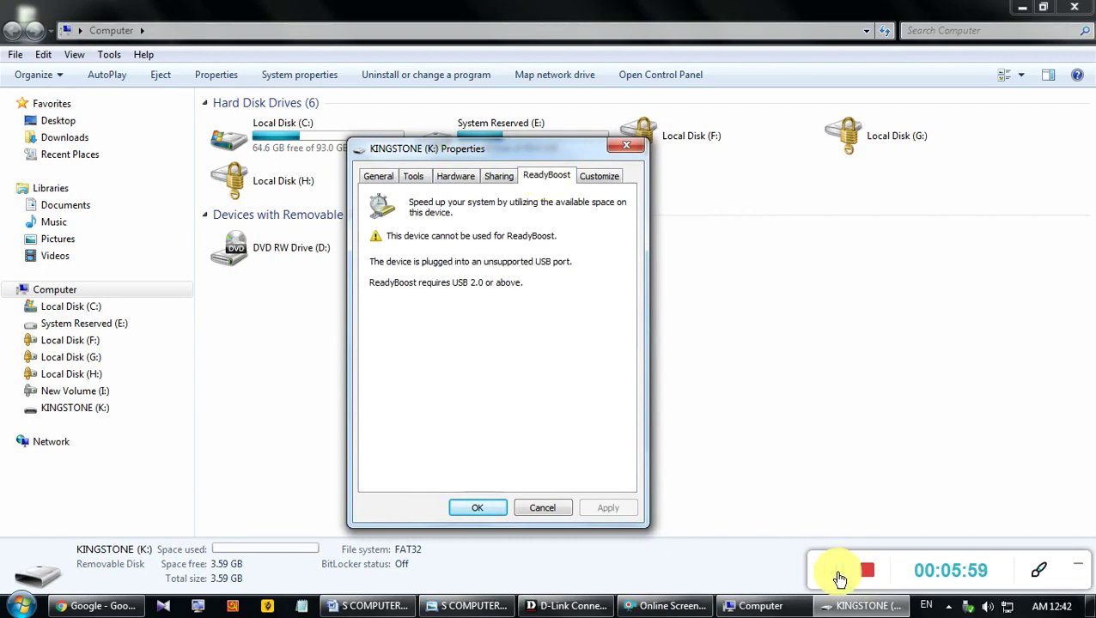
click(839, 574)
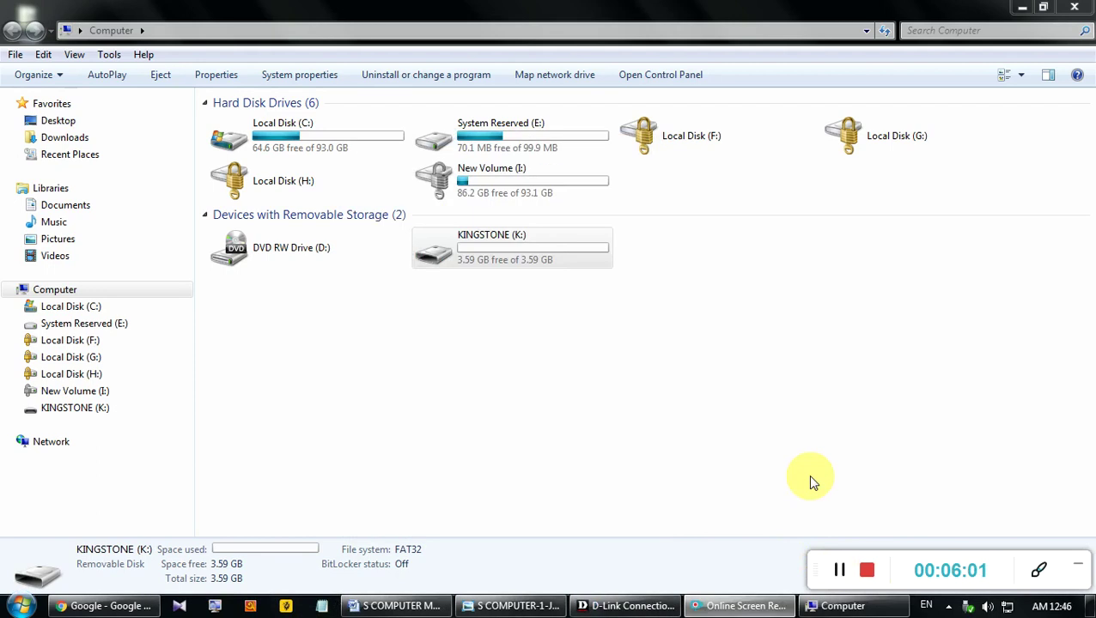
Step: In the KINGSTONE (K:) drive's properties, dedicate the device to ReadyBoost, apply the setting and close the dialog
click(478, 259)
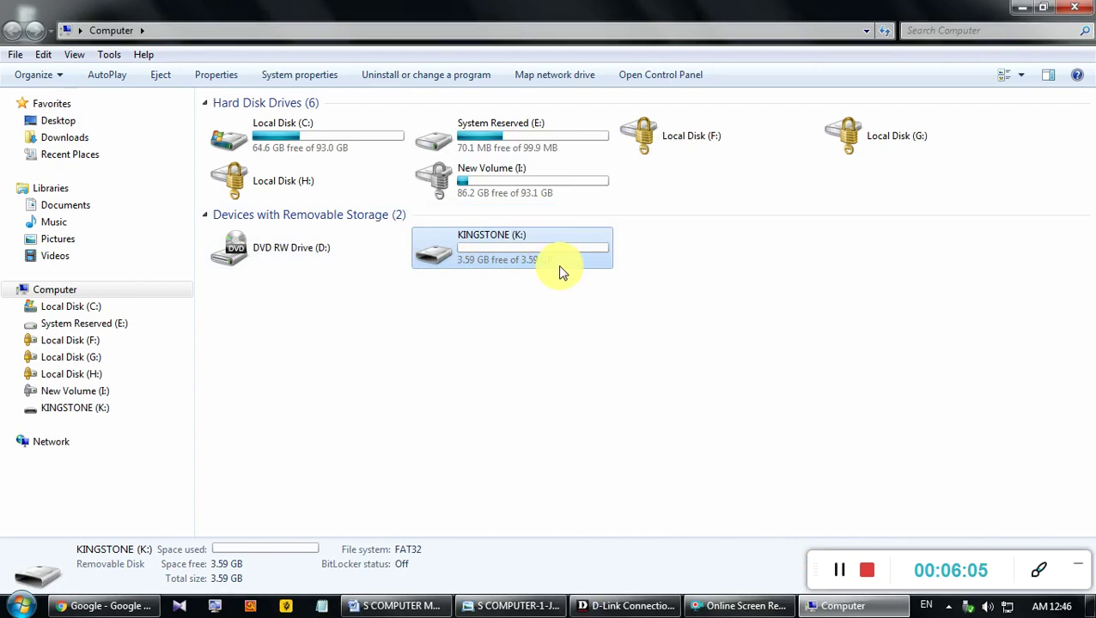
right_click(459, 251)
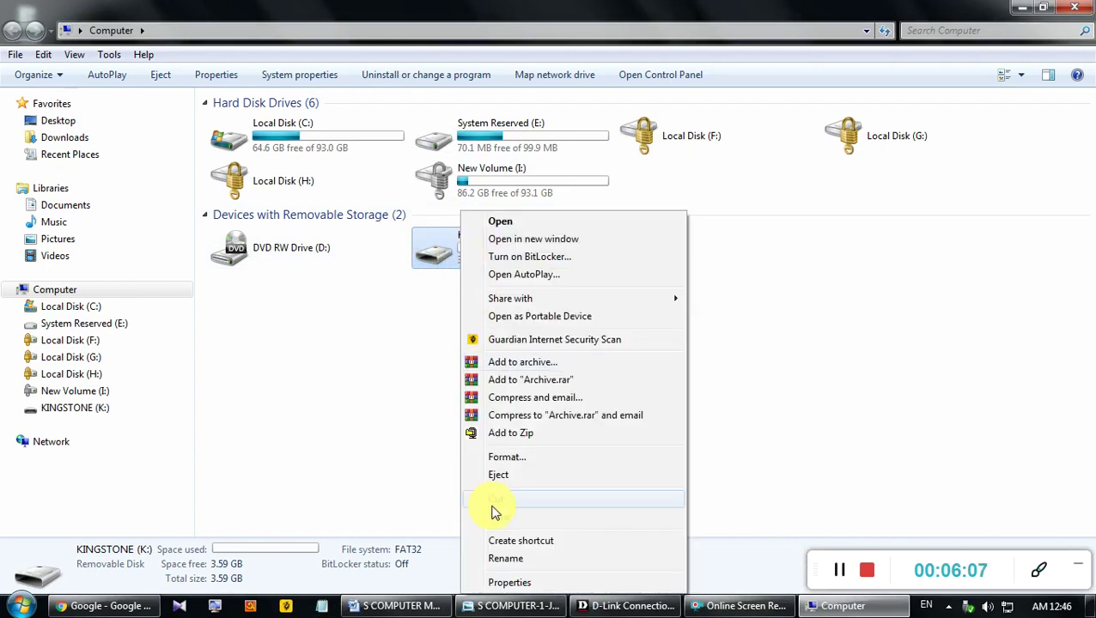
click(507, 583)
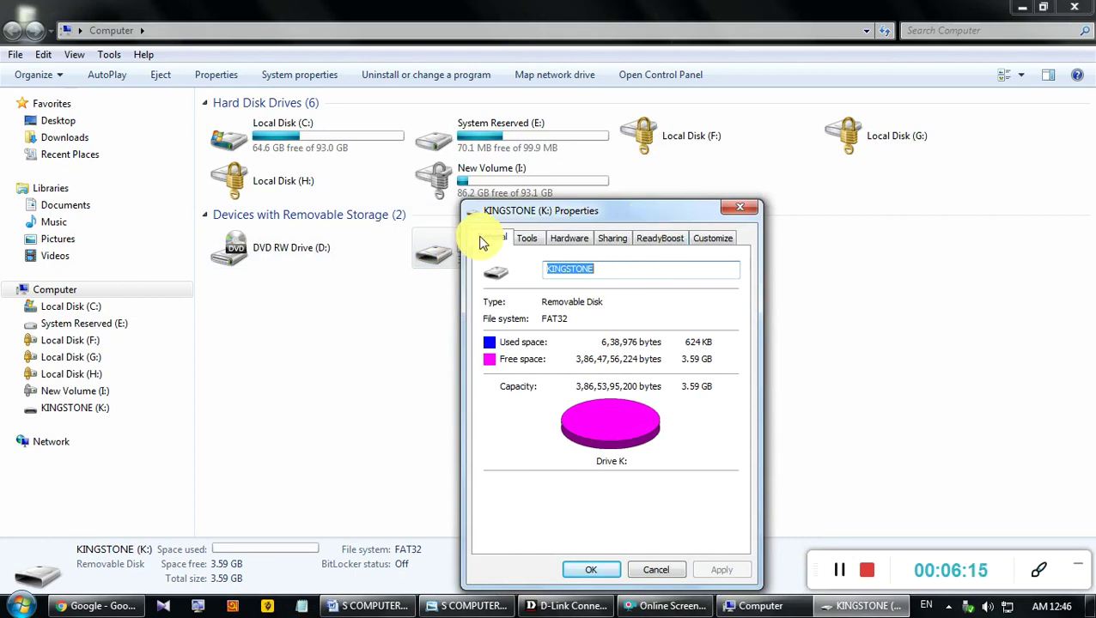
click(655, 245)
drag(641, 217, 550, 125)
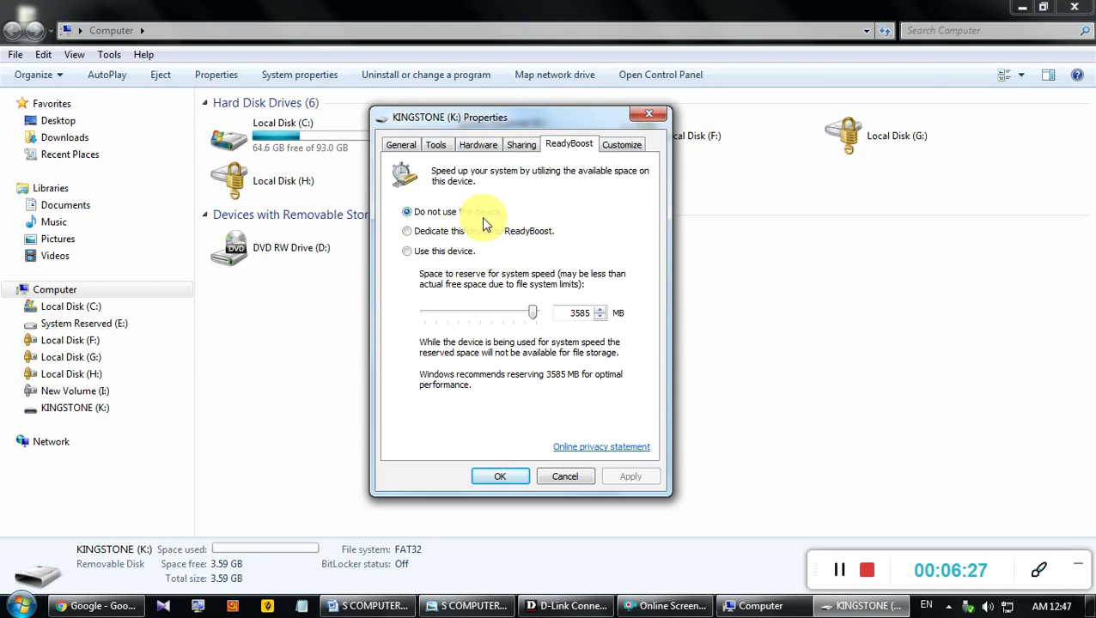
click(826, 574)
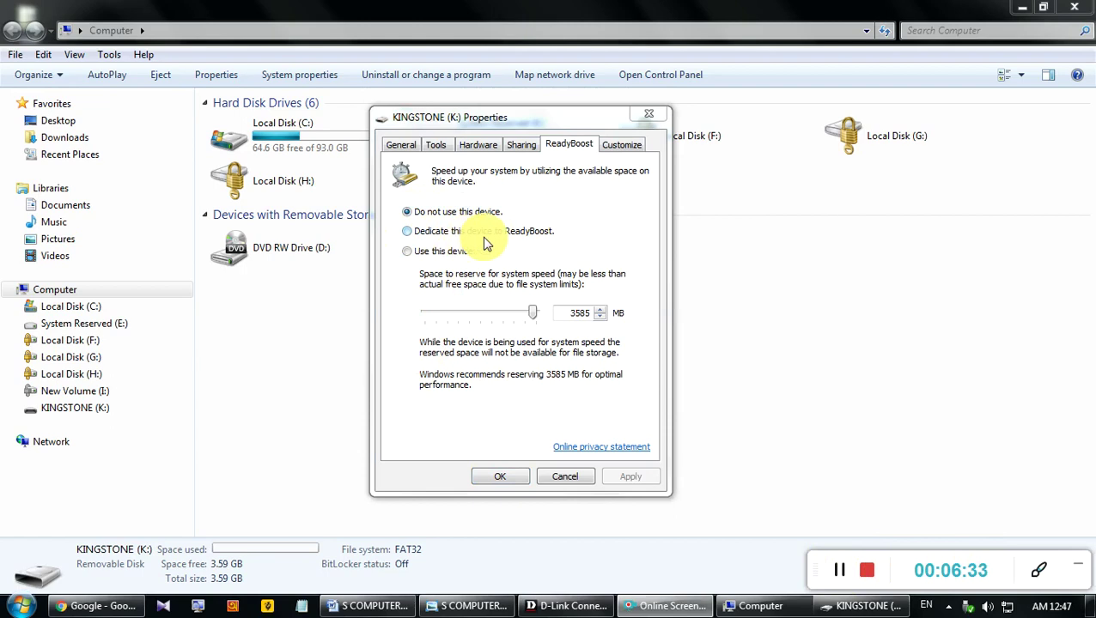
click(407, 232)
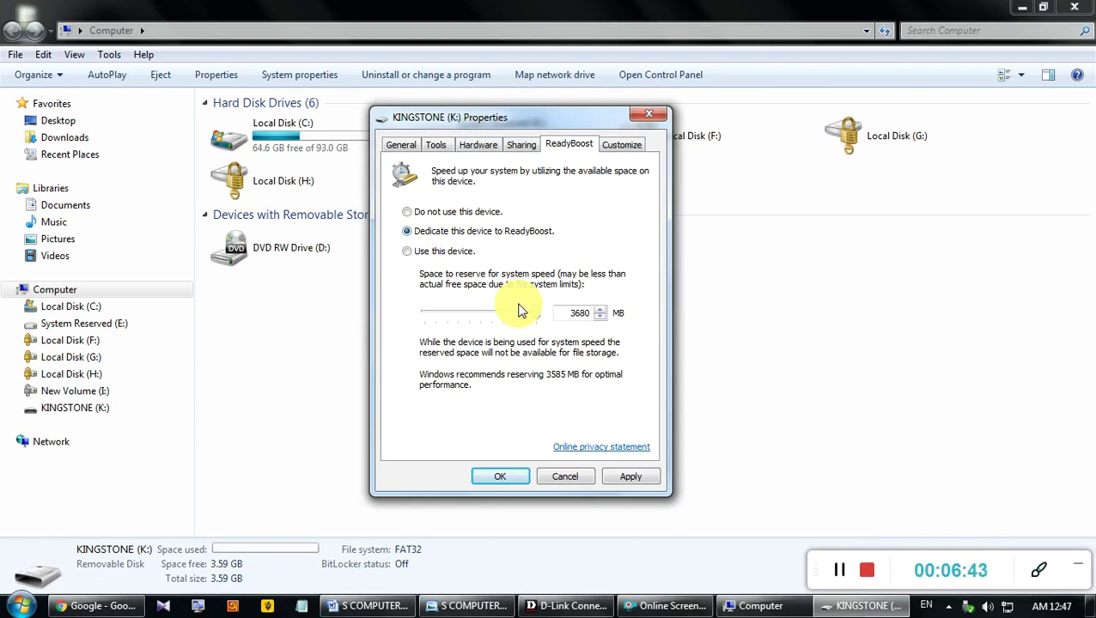
click(641, 481)
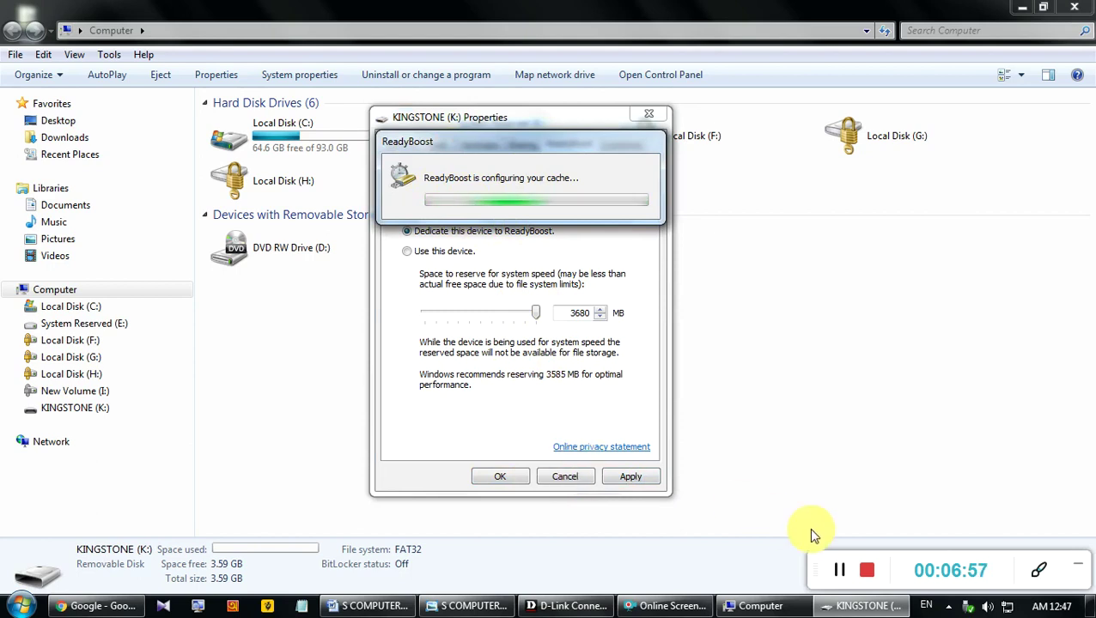
click(503, 479)
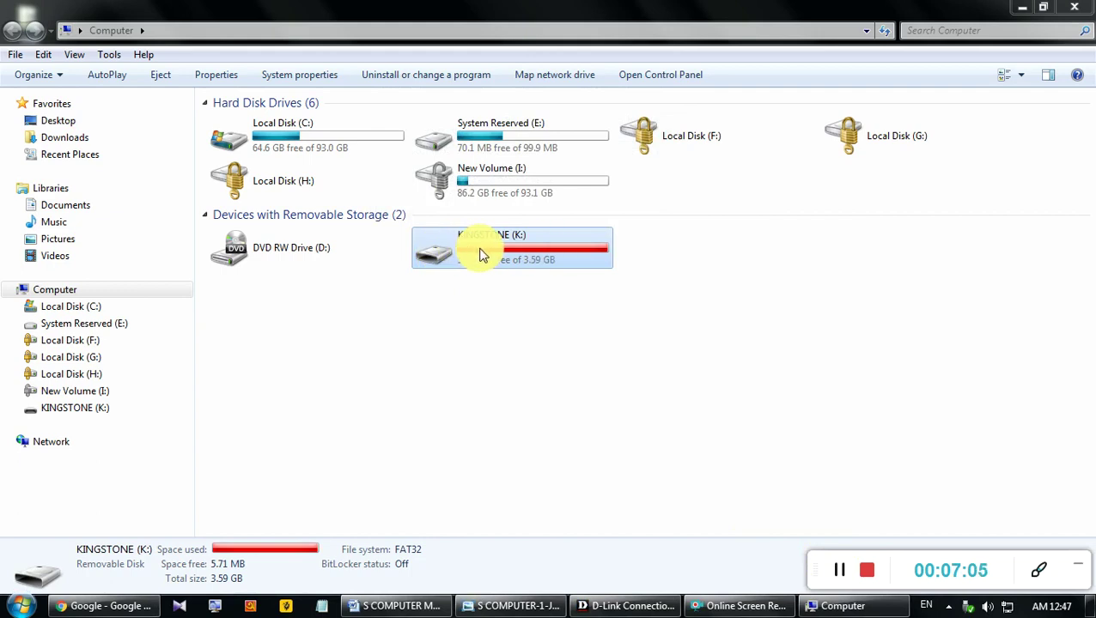
Step: Open the KINGSTONE (K:) drive to check its contents, and return to the list of drives
double_click(480, 252)
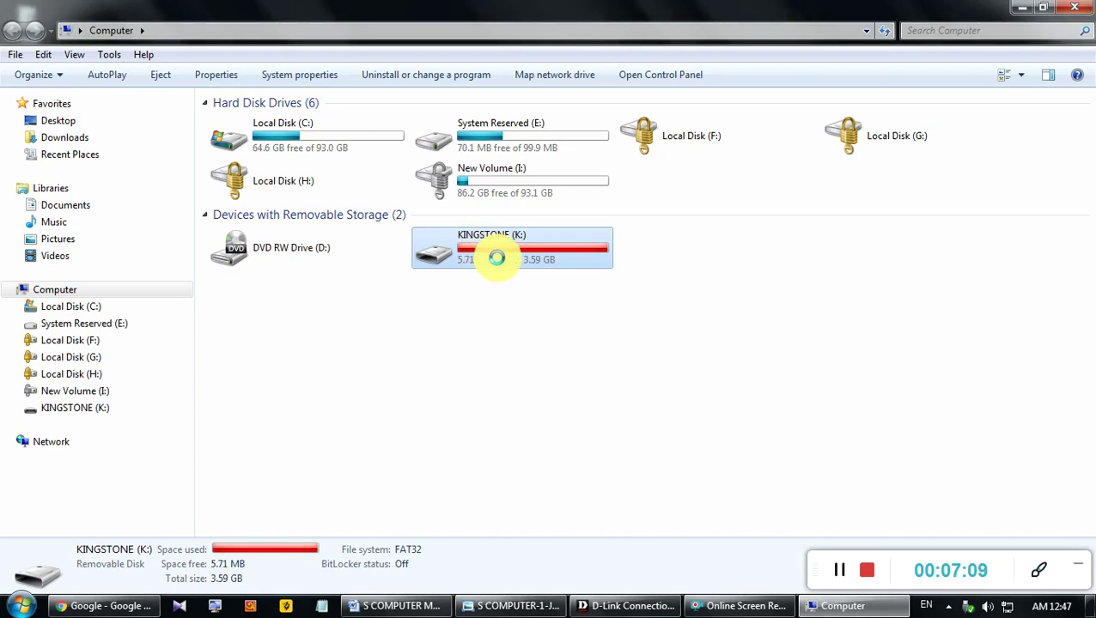
click(839, 571)
click(839, 571)
right_click(533, 246)
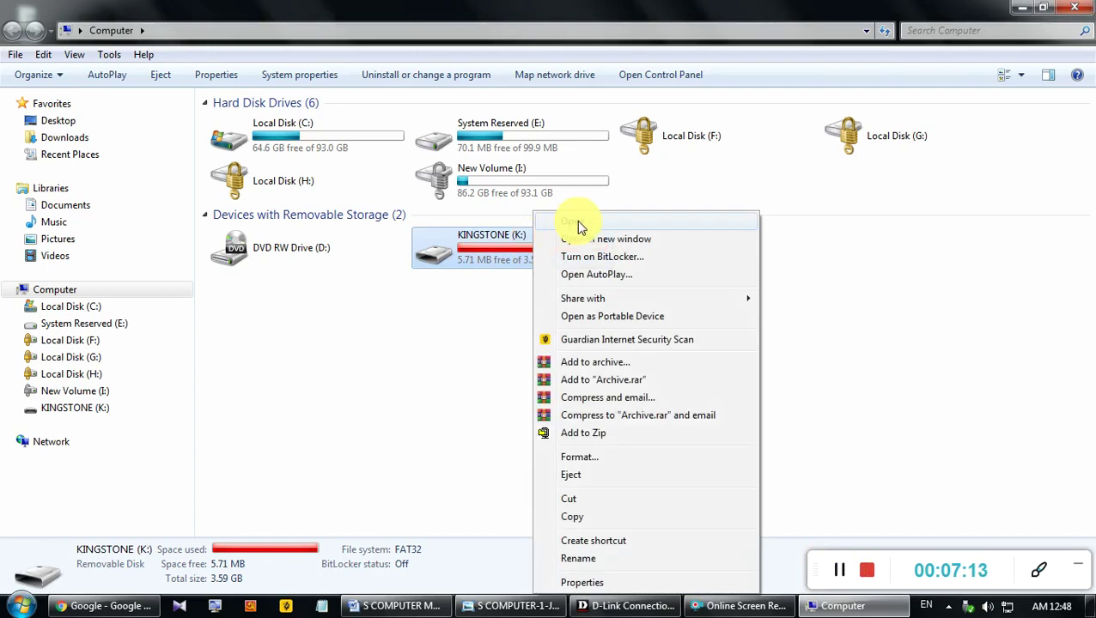
click(574, 221)
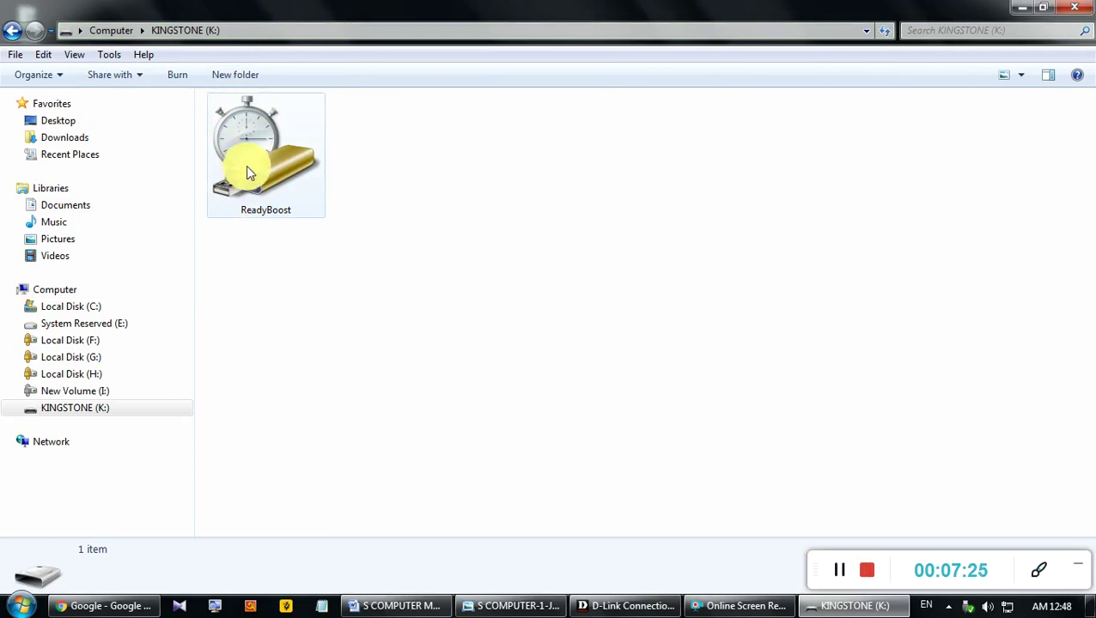
click(13, 30)
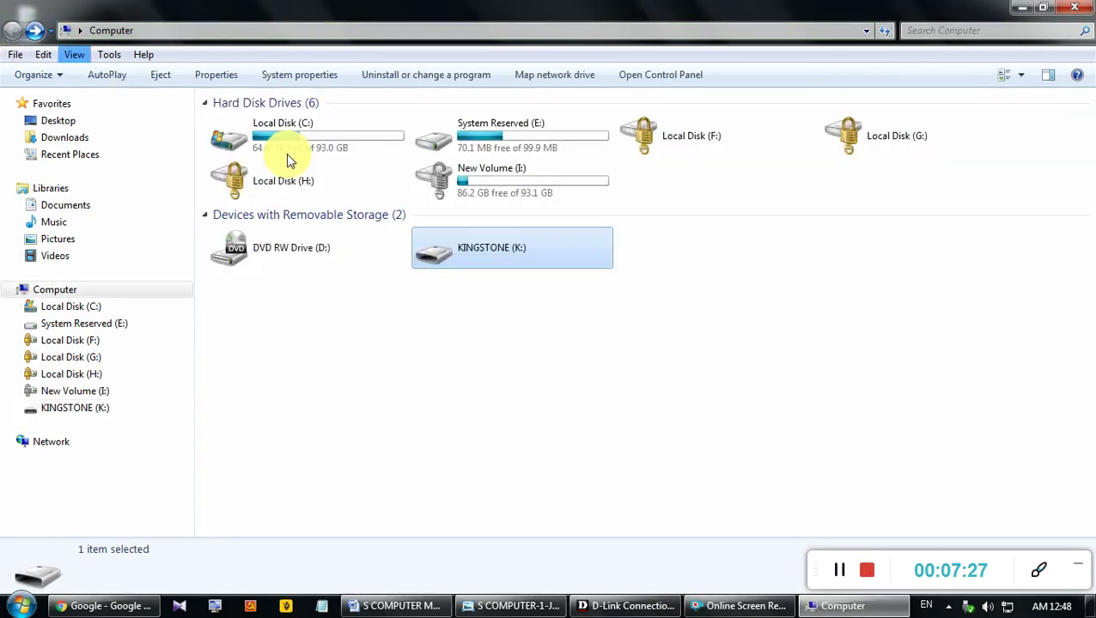
Step: Switch the KINGSTONE (K:) drive's ReadyBoost setting to "Use this device", reserve 2280 MB for system speed and apply it
click(501, 247)
double_click(560, 249)
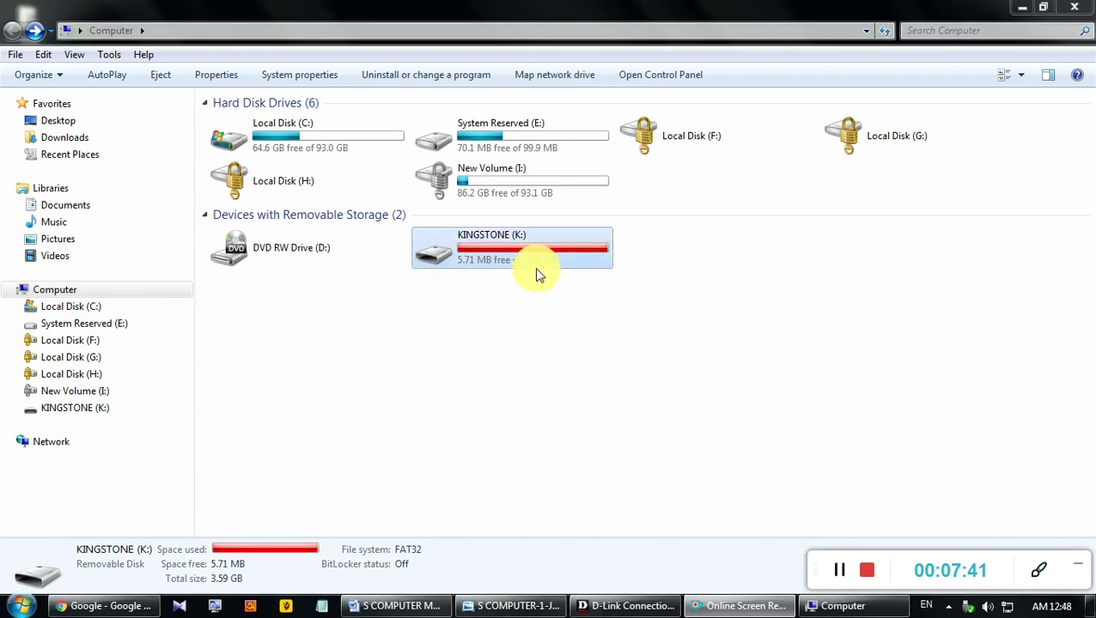
double_click(528, 244)
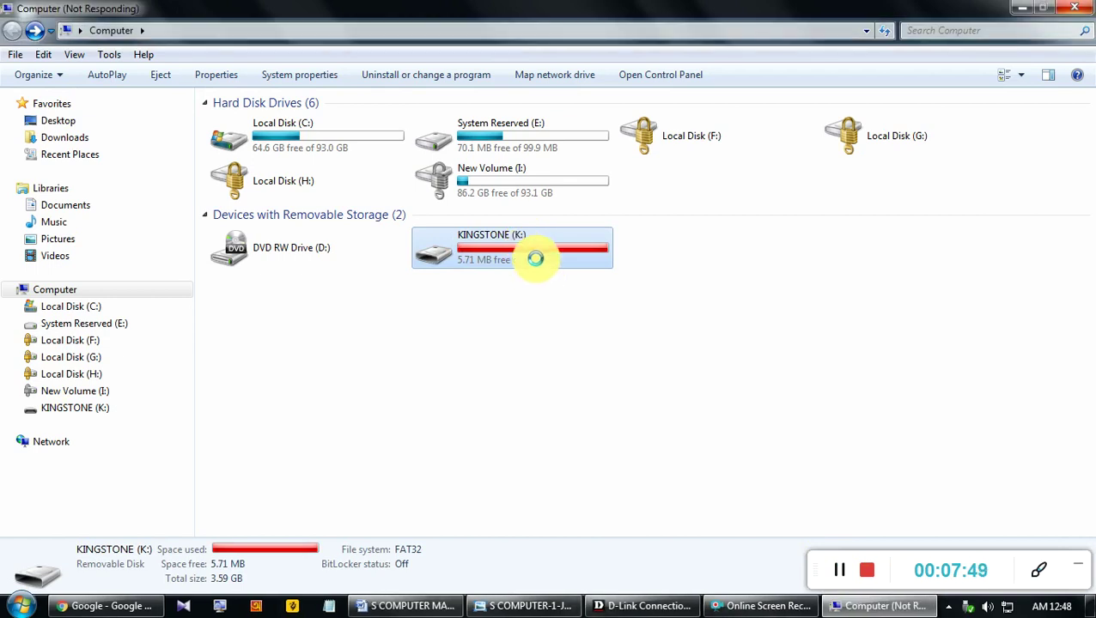
right_click(528, 251)
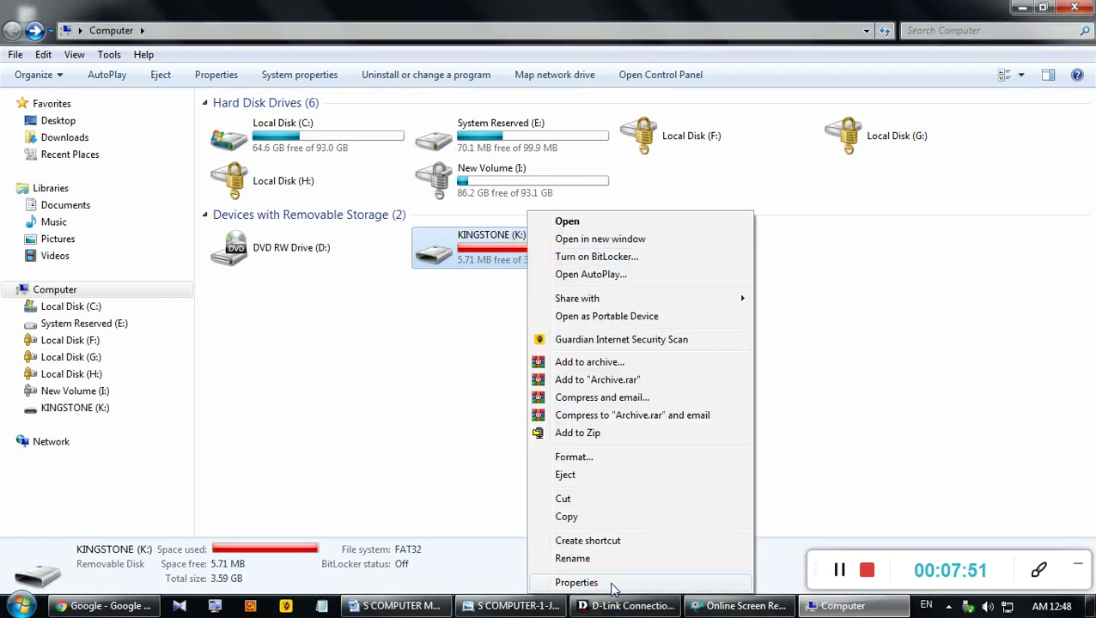
click(612, 584)
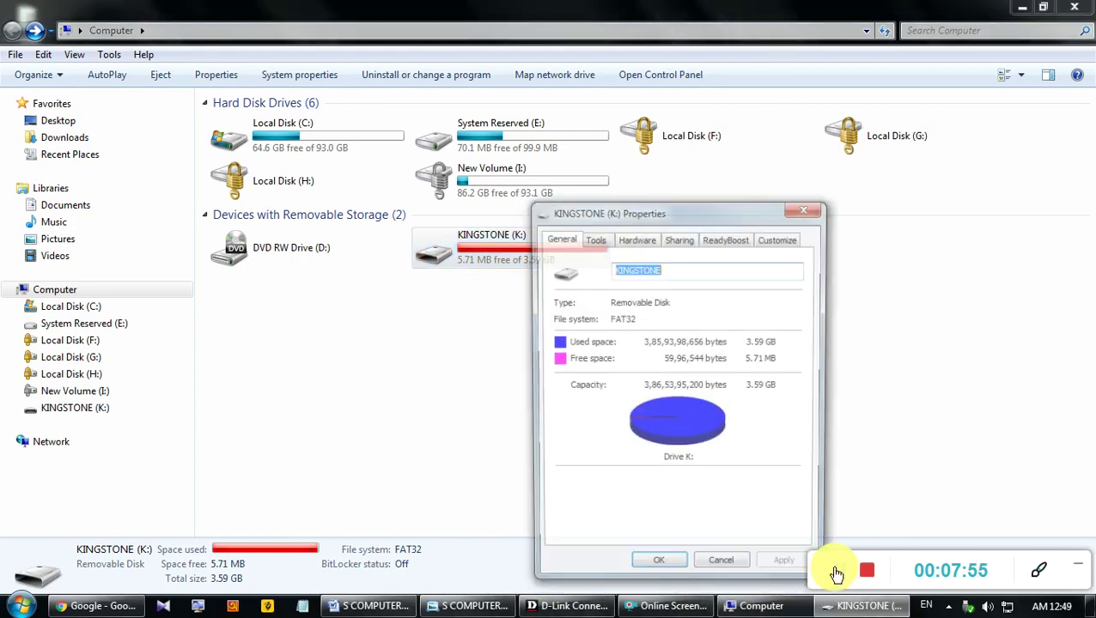
click(706, 241)
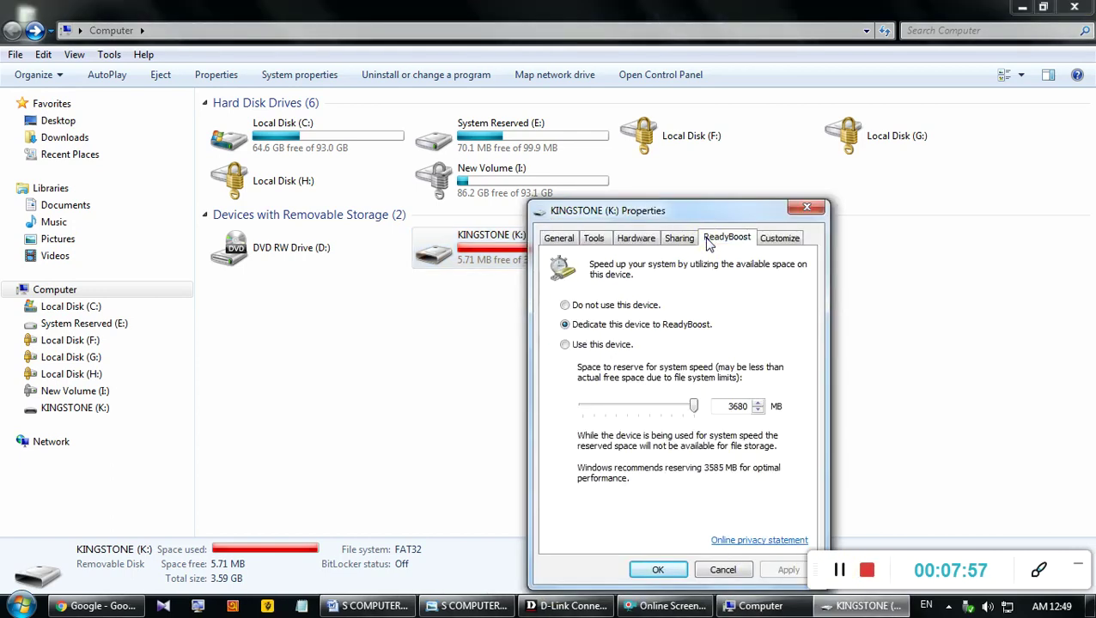
click(565, 325)
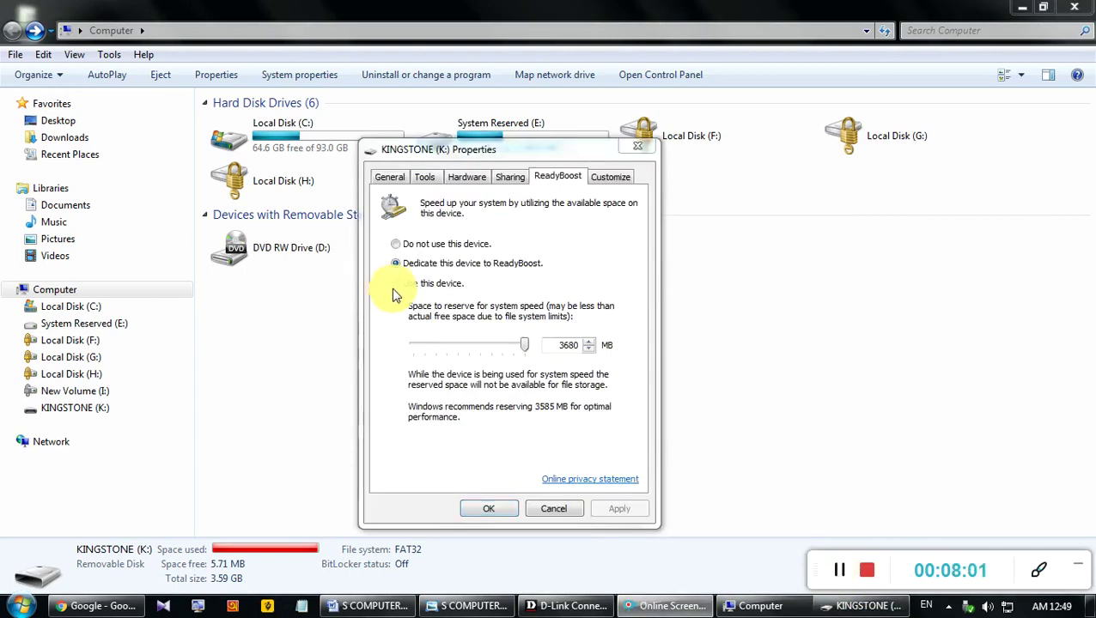
click(396, 285)
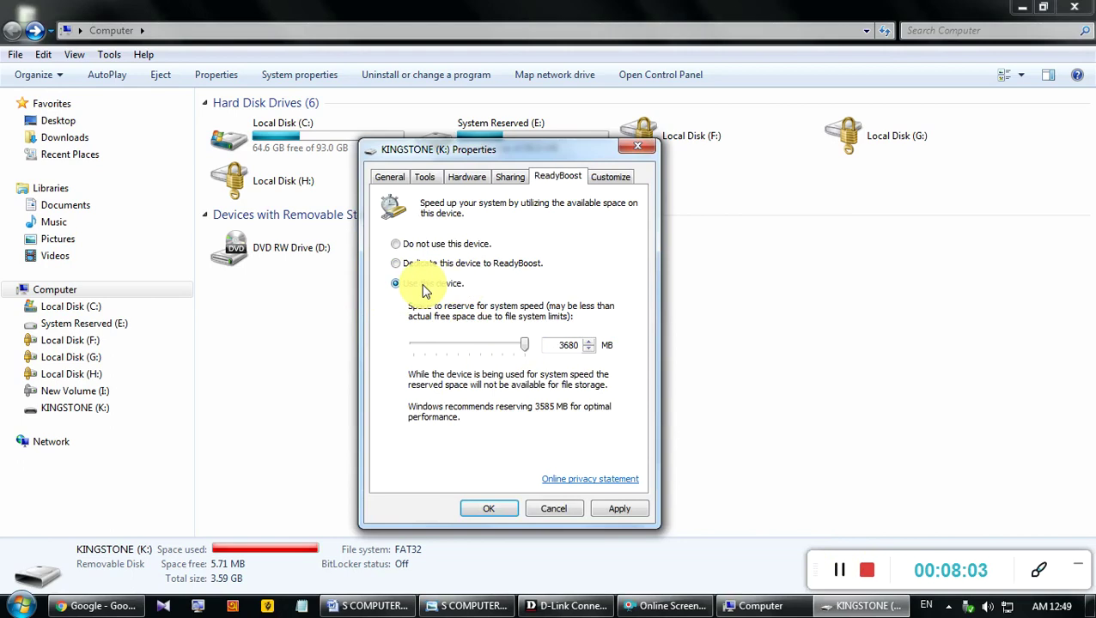
drag(523, 345, 490, 354)
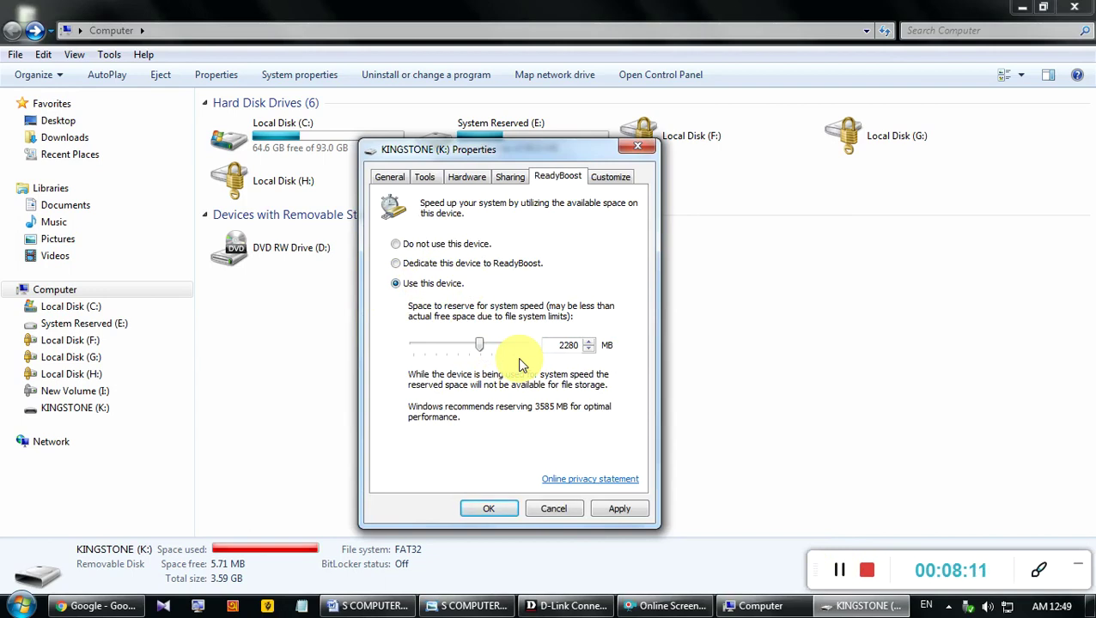
click(609, 513)
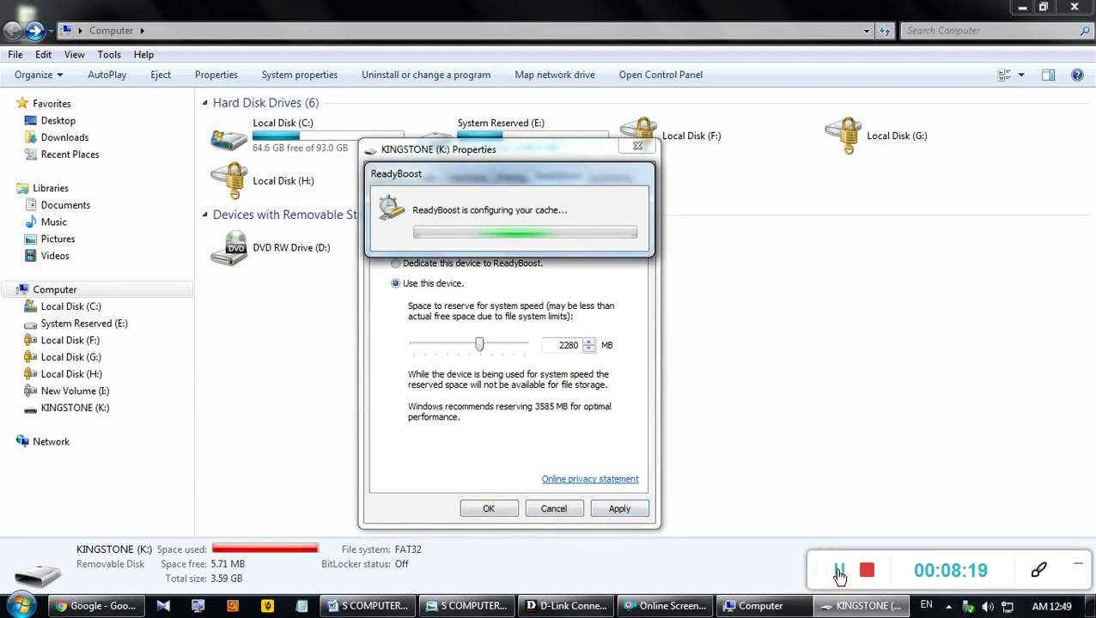
click(840, 577)
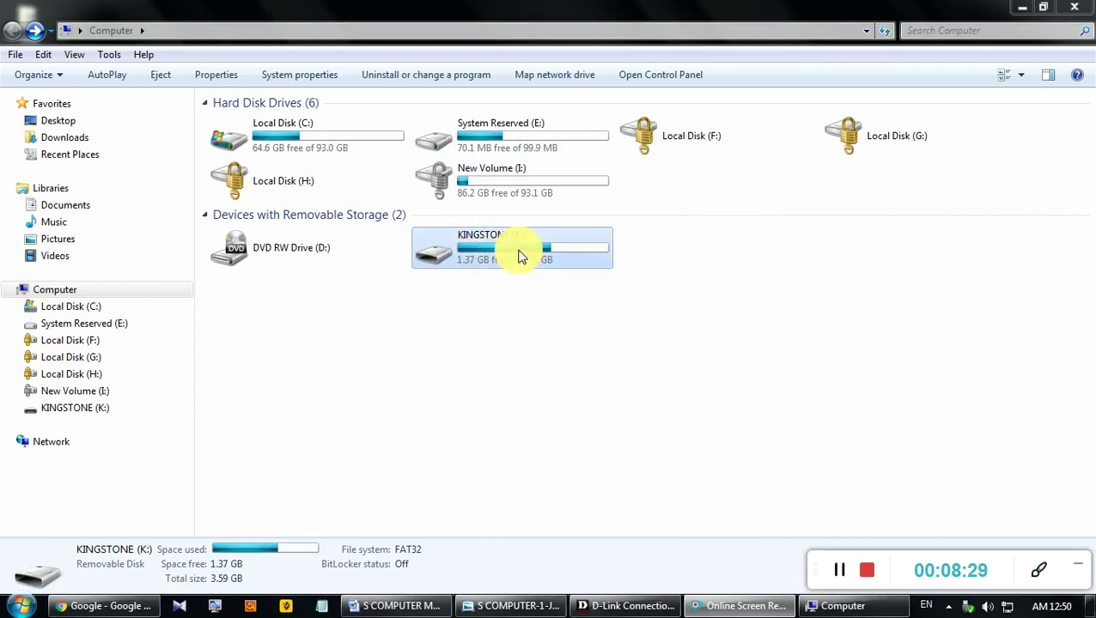
Step: In the KINGSTONE (K:) drive's properties, set ReadyBoost to "Do not use this device", apply it and close the dialog
right_click(519, 256)
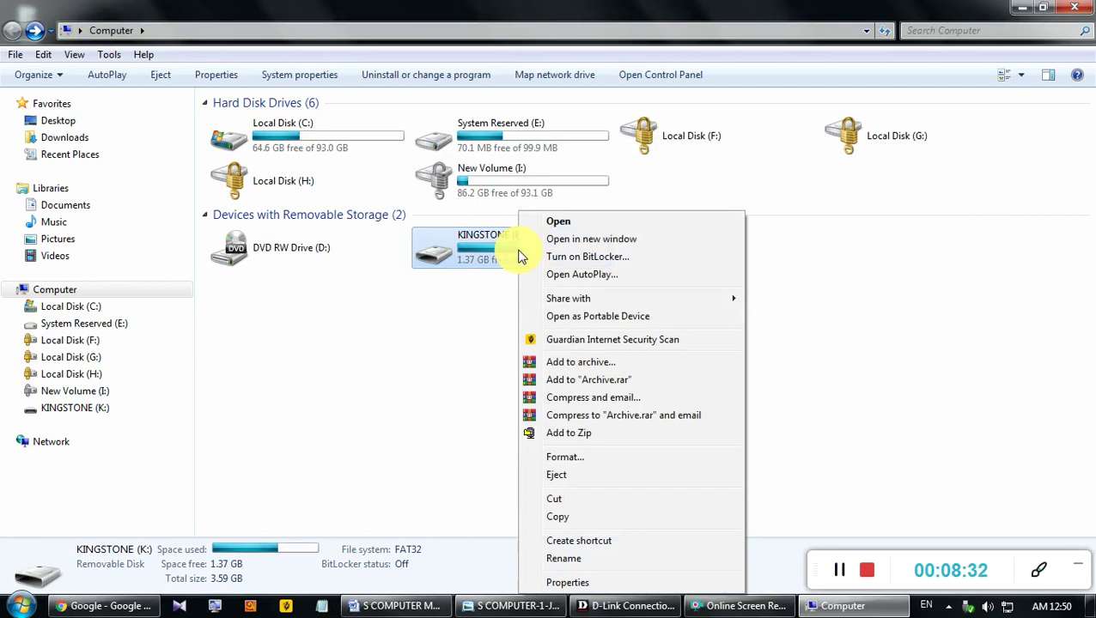
click(623, 584)
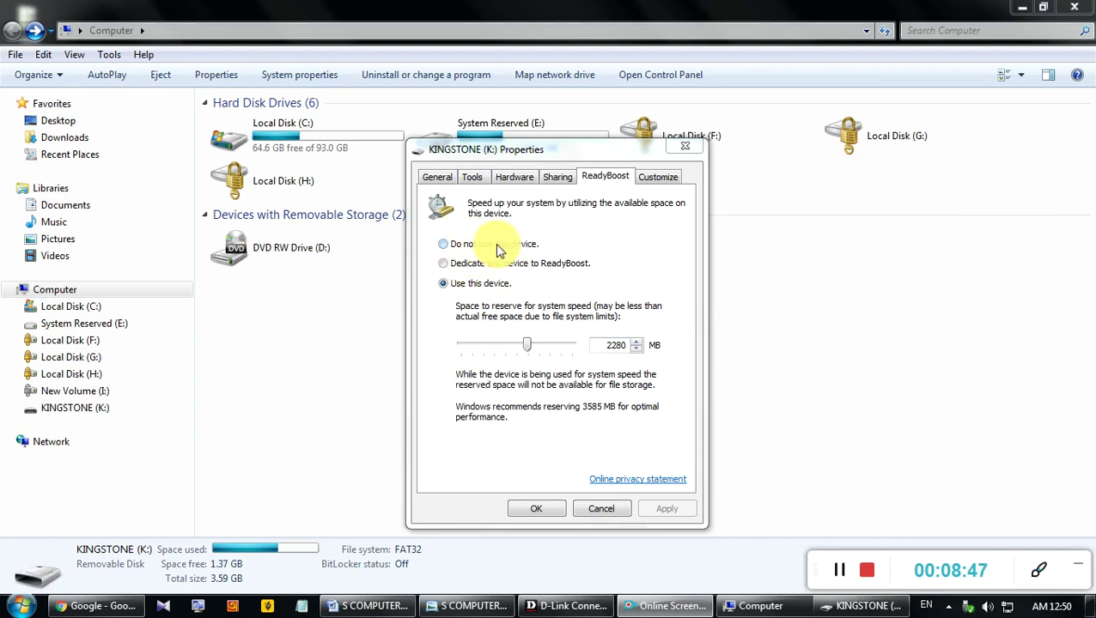
click(444, 245)
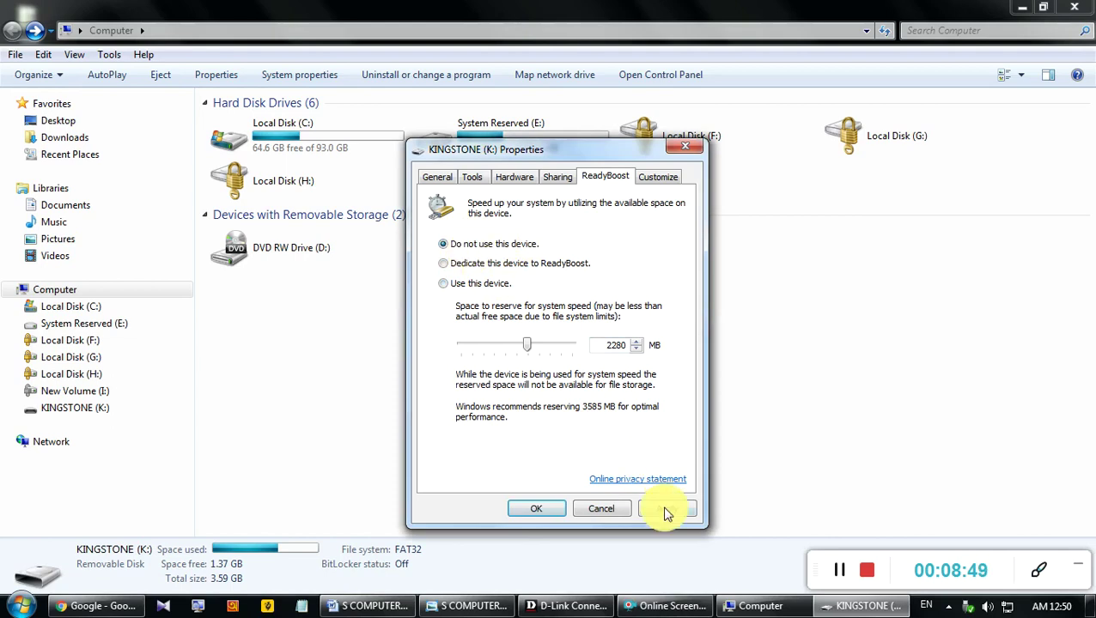
click(666, 509)
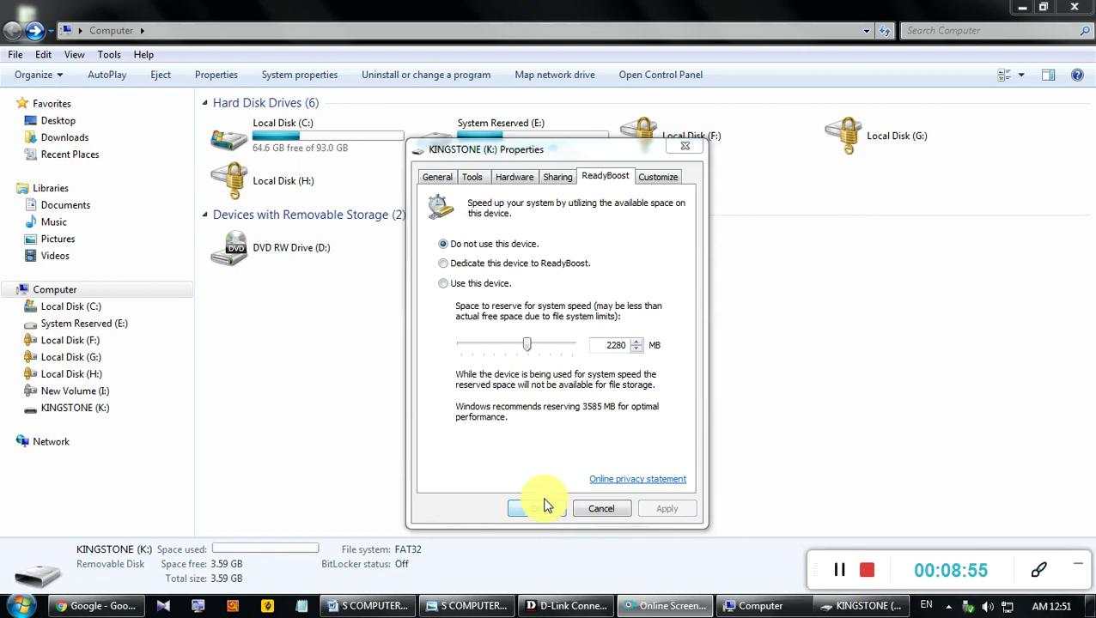
click(544, 508)
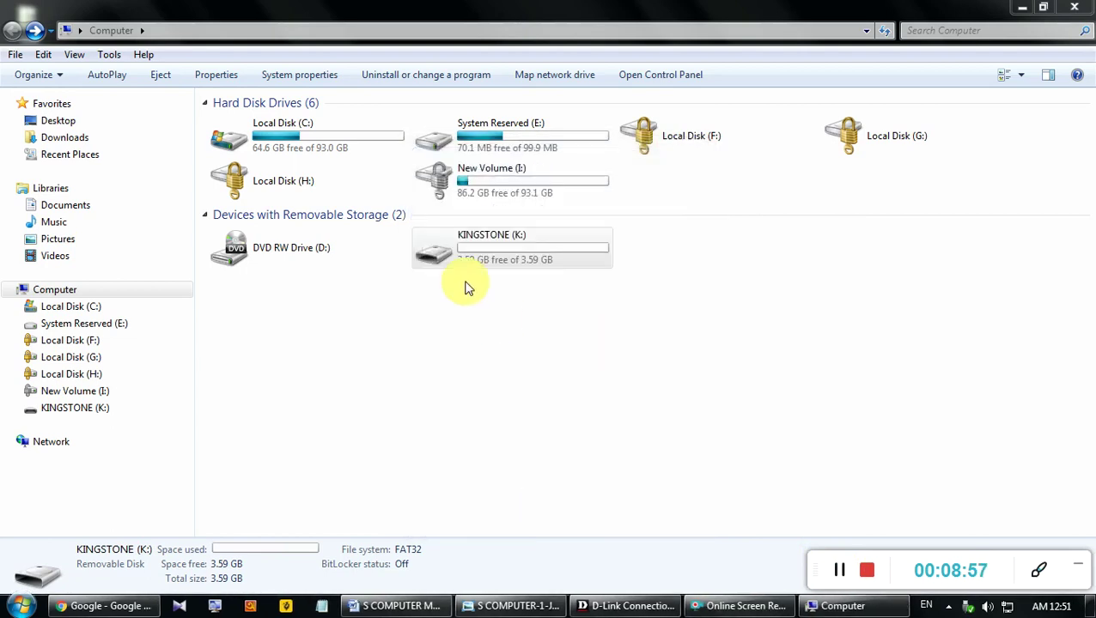
click(472, 249)
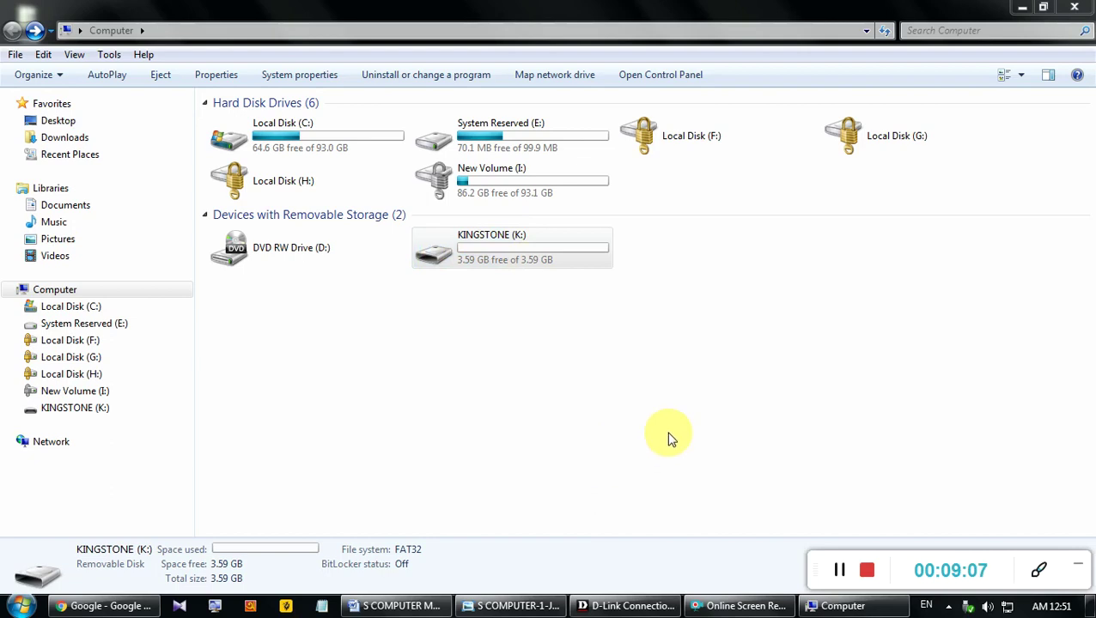
Step: Switch to the S COMPUTER MASTER document in Word and review the notes on the disadvantages of using a pendrive as Virtual Ram
click(515, 607)
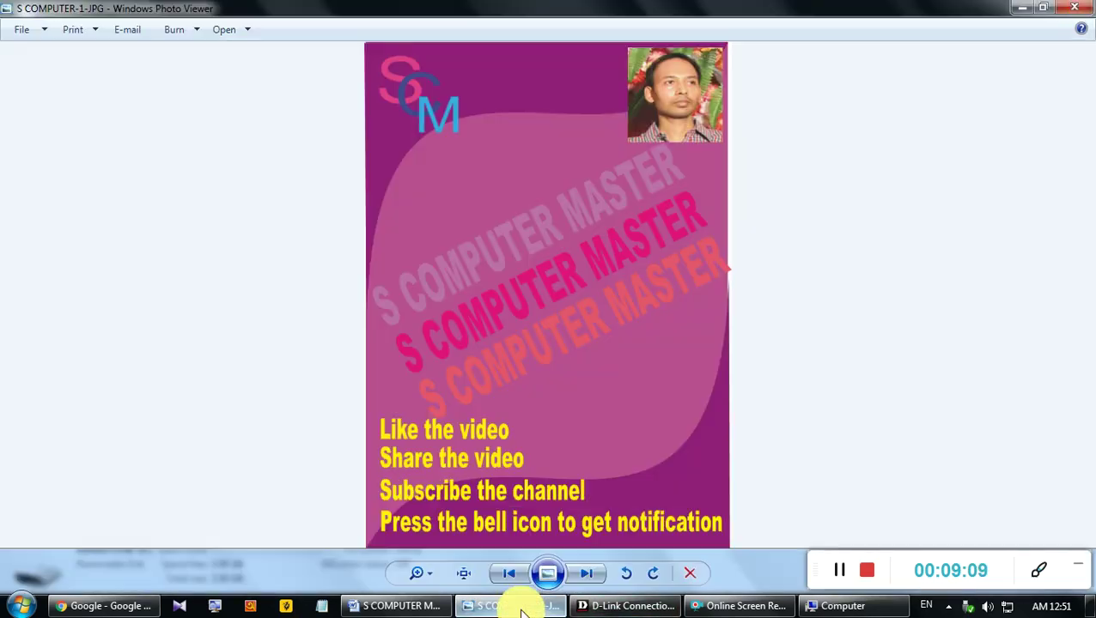
click(381, 607)
scroll(522, 379, up, 10)
scroll(528, 374, up, 15)
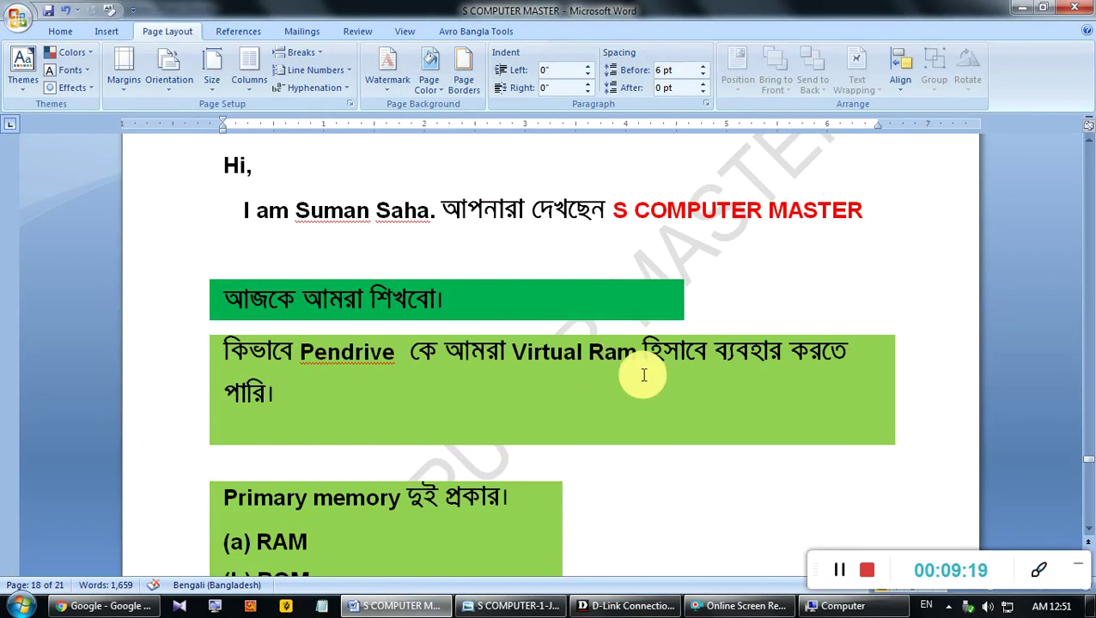
scroll(639, 383, down, 10)
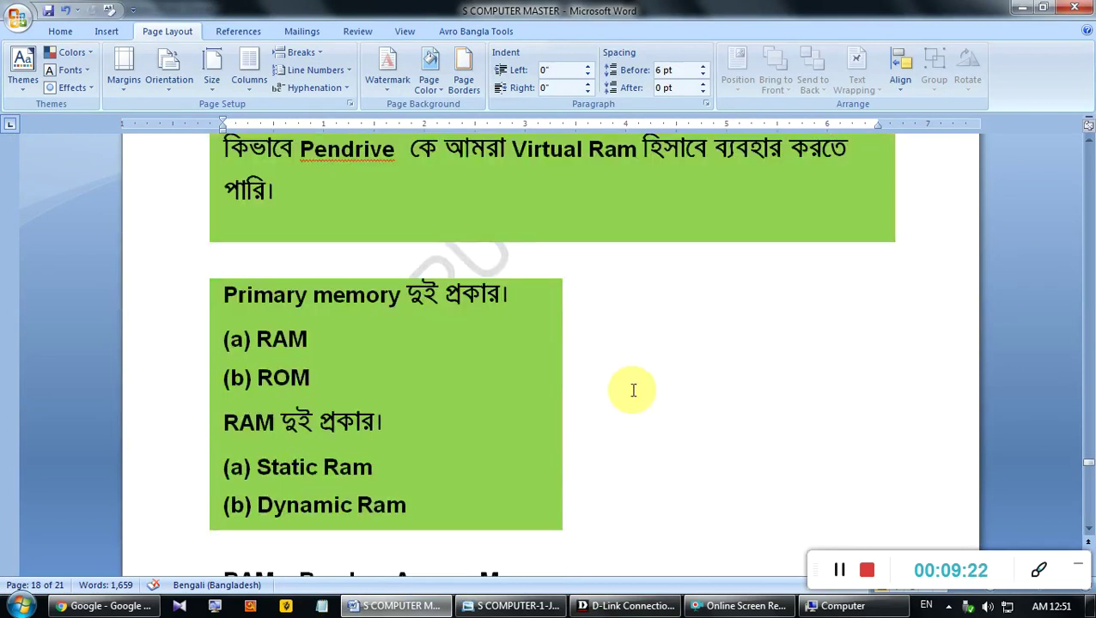
scroll(633, 391, down, 4)
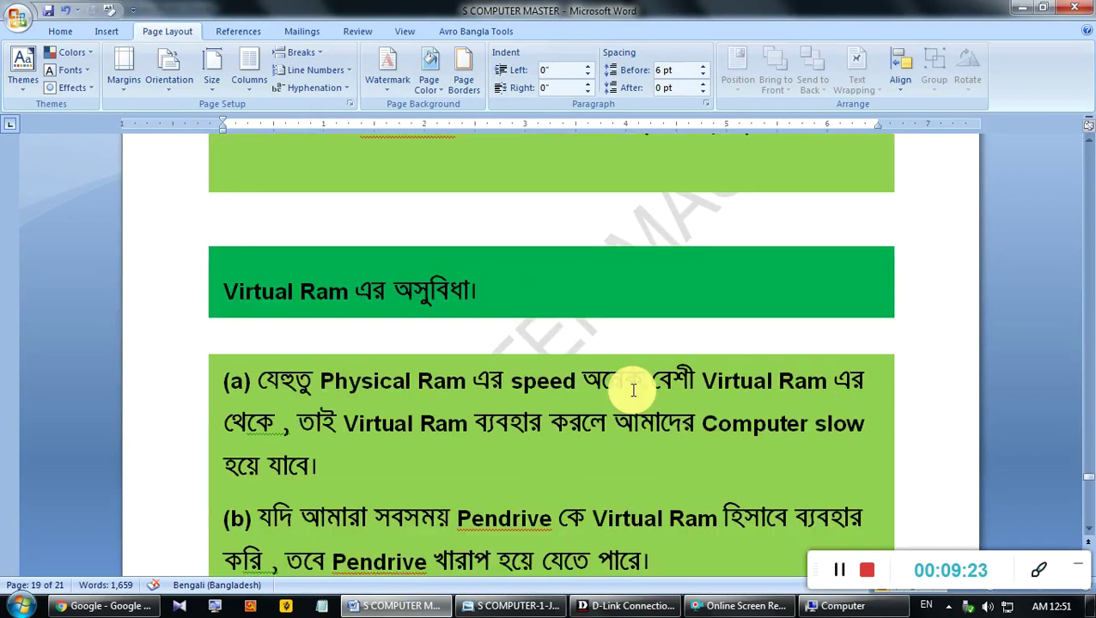
scroll(633, 391, down, 3)
scroll(633, 391, down, 3)
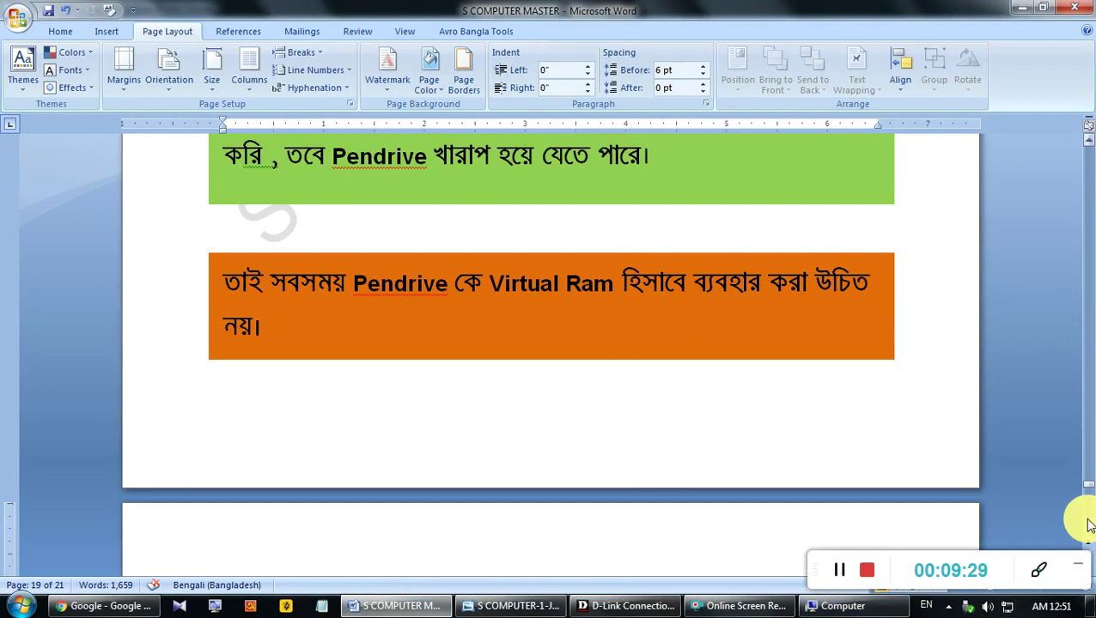
scroll(473, 318, up, 2)
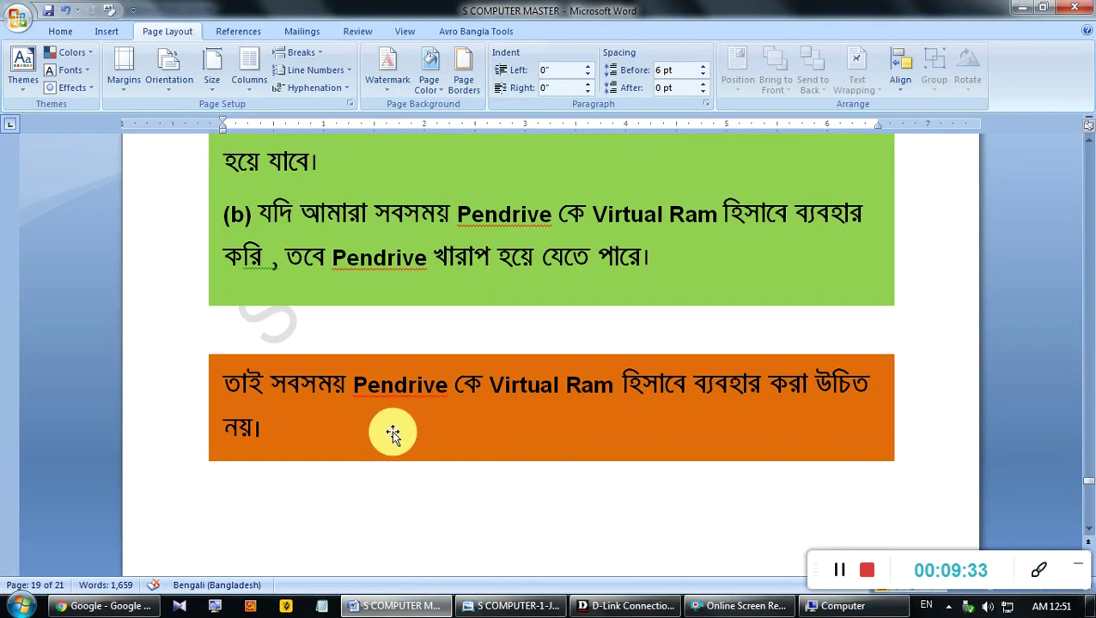
scroll(475, 395, up, 3)
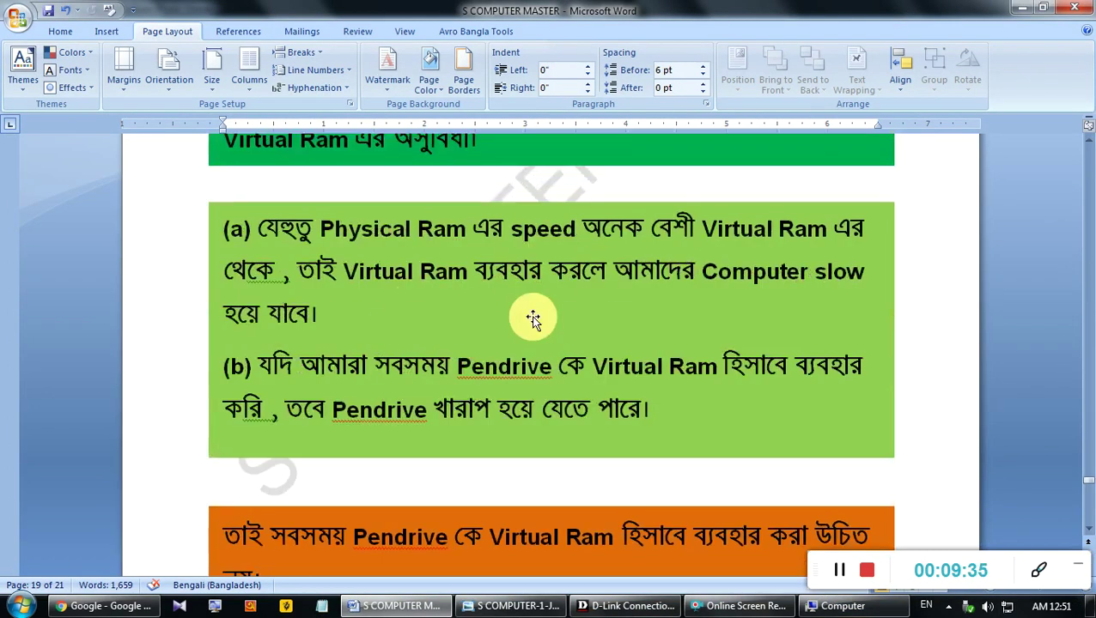